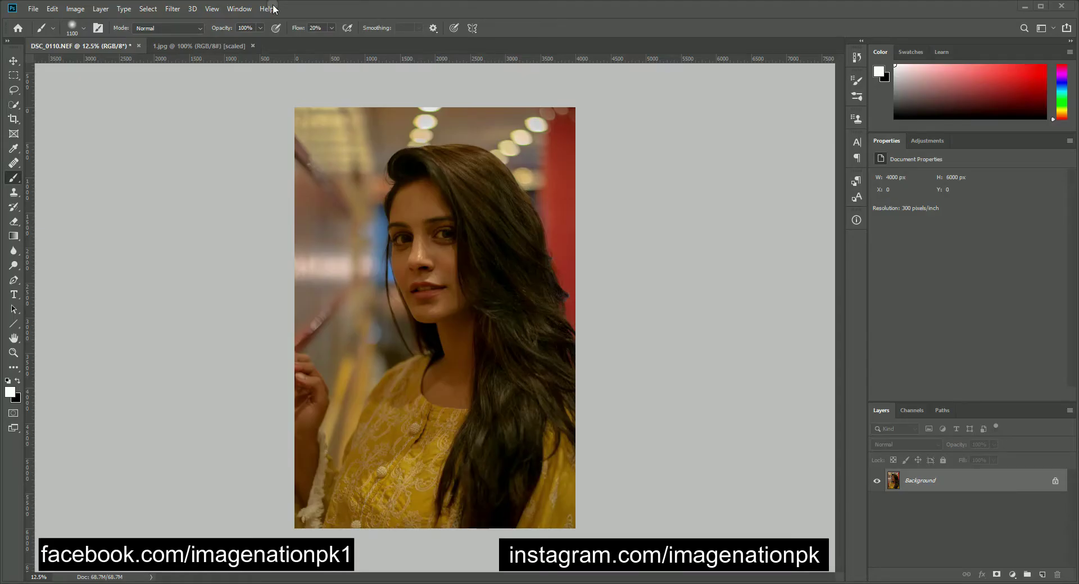
Step: Open the Camera Raw filter for the portrait and apply automatic tone adjustments with Auto white balance
left_click(174, 12)
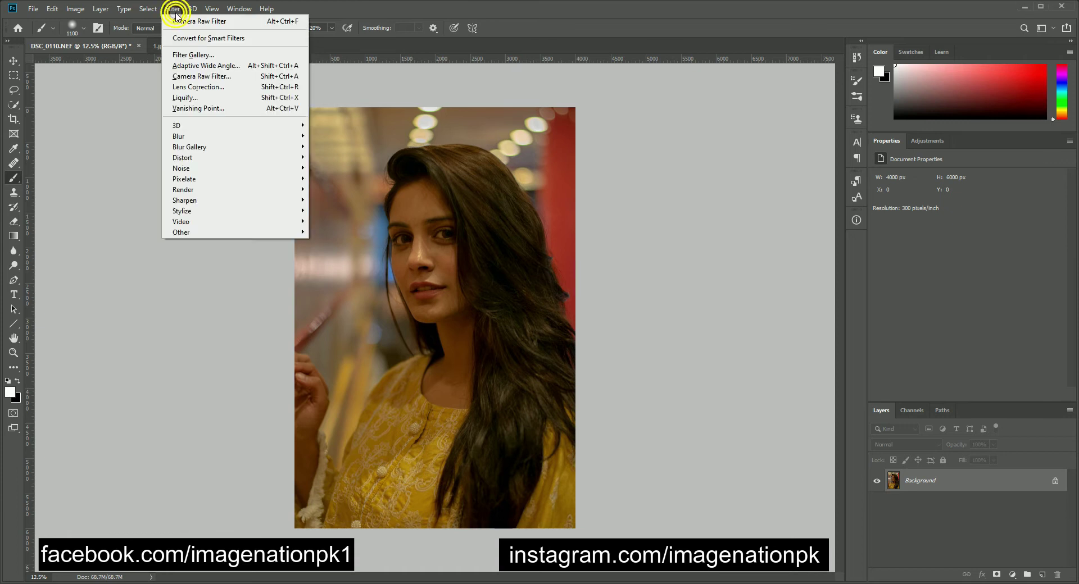
left_click(200, 77)
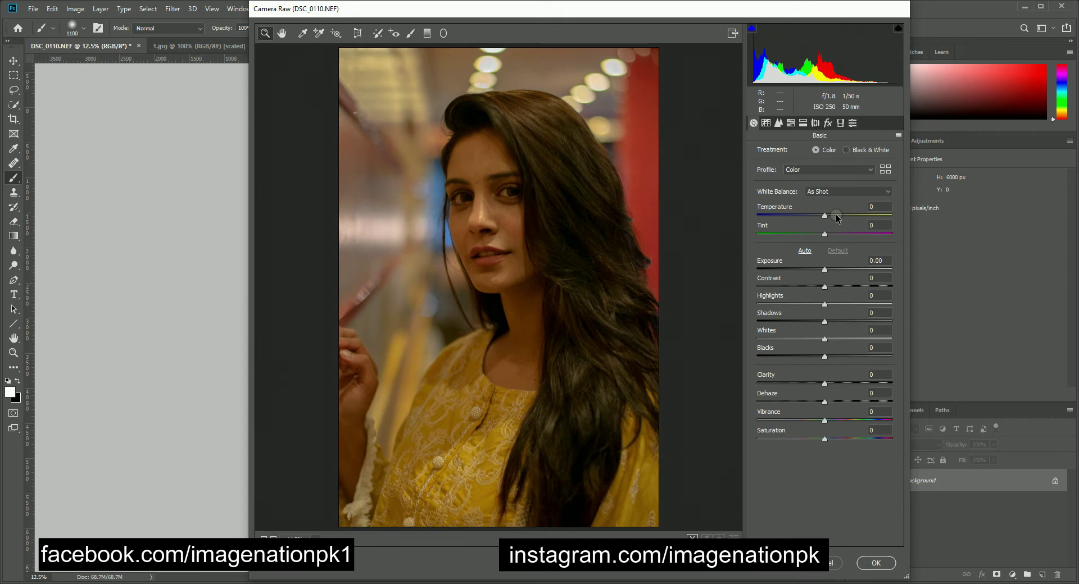
left_click(804, 251)
left_click(815, 191)
left_click(812, 210)
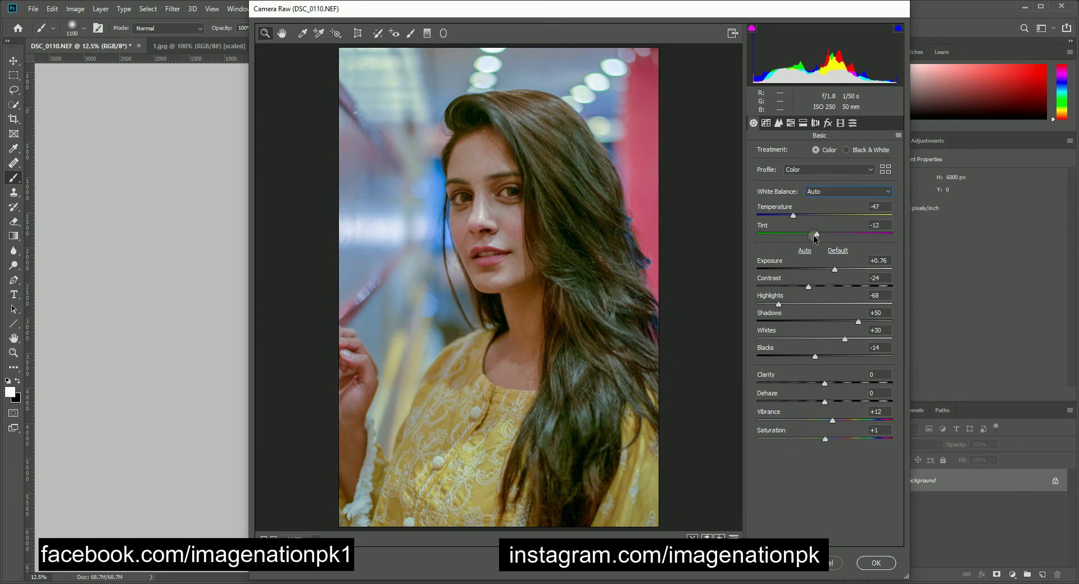
Step: Reset Shadows to 0, set Tint to -18 and Temperature to about -32, and apply the Camera Raw adjustments
left_click(812, 235)
left_click(814, 235)
double_click(856, 321)
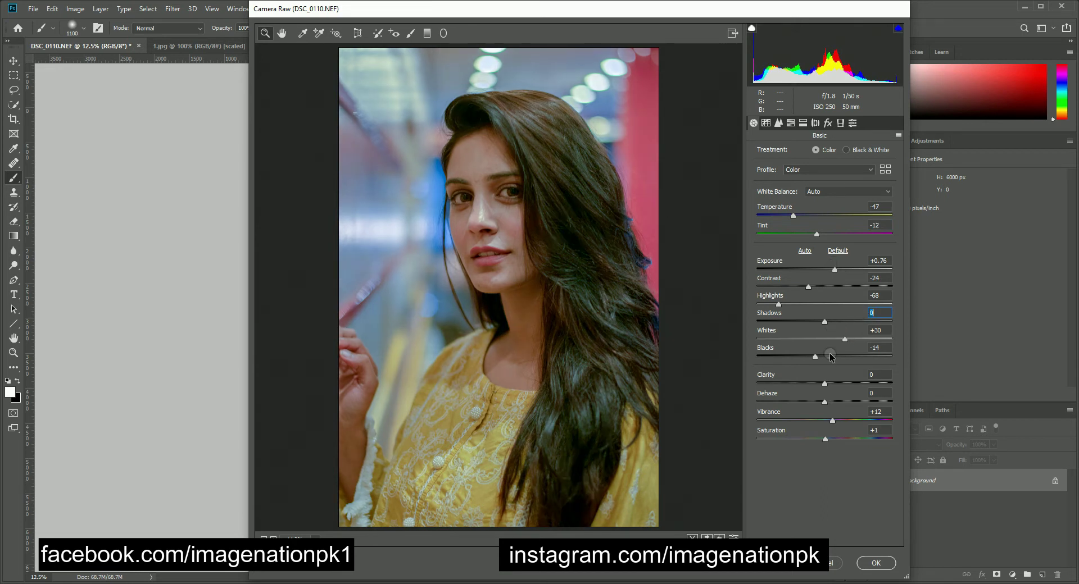
left_click_drag(814, 233, 803, 216)
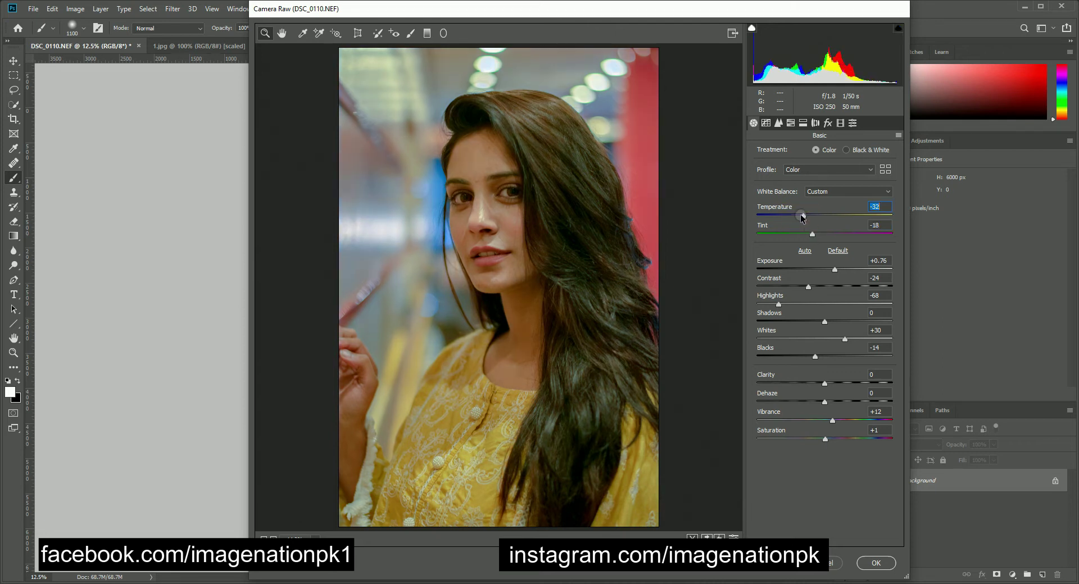
left_click_drag(802, 218, 800, 219)
left_click(874, 564)
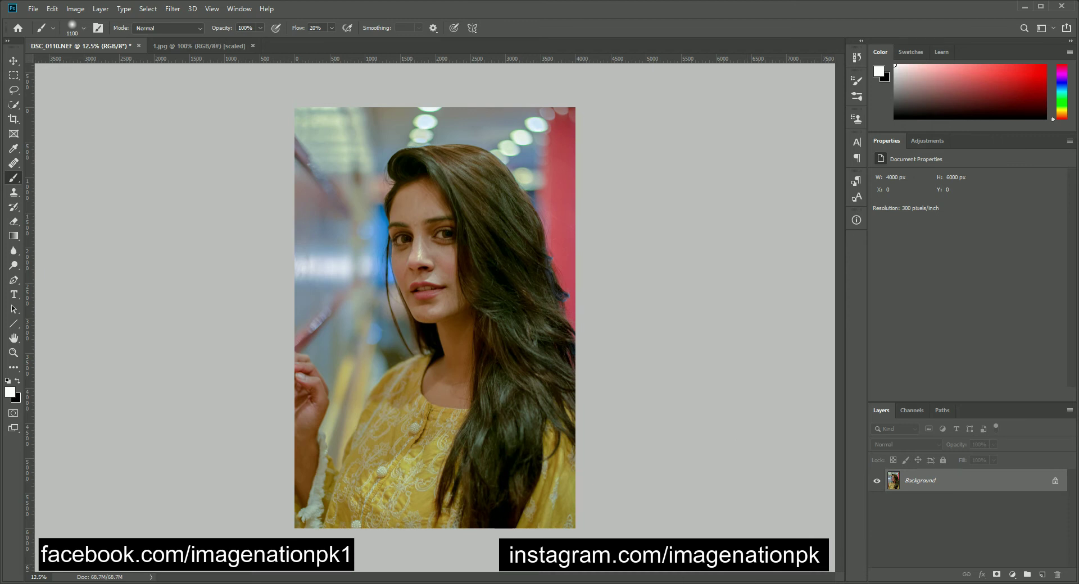
Step: Hide Layer 1 copy and apply a Gaussian Blur of 12.5 to Layer 1
mouse_move(731, 583)
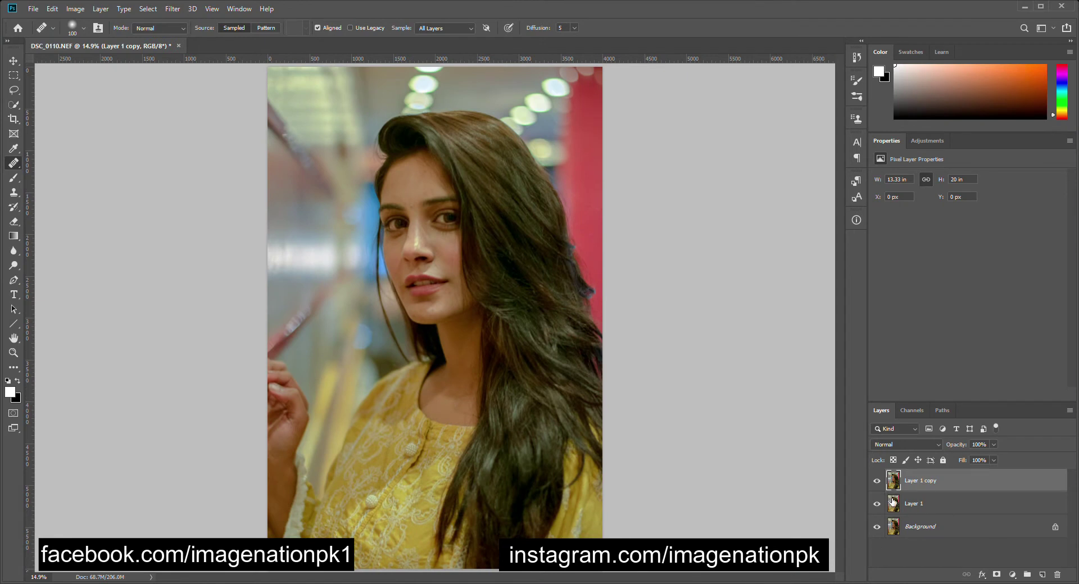
left_click(877, 481)
left_click(916, 505)
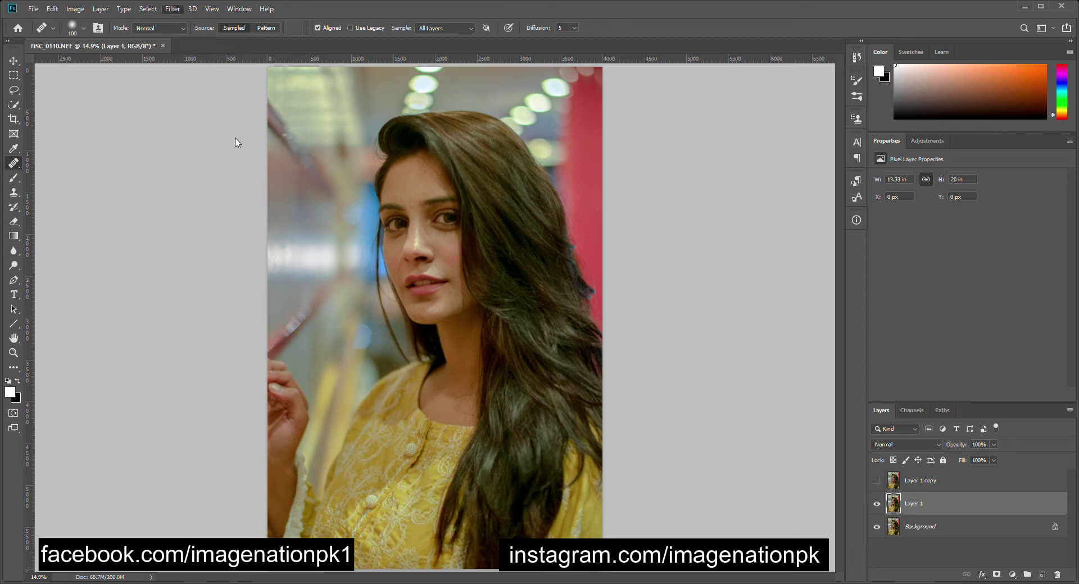
key("space")
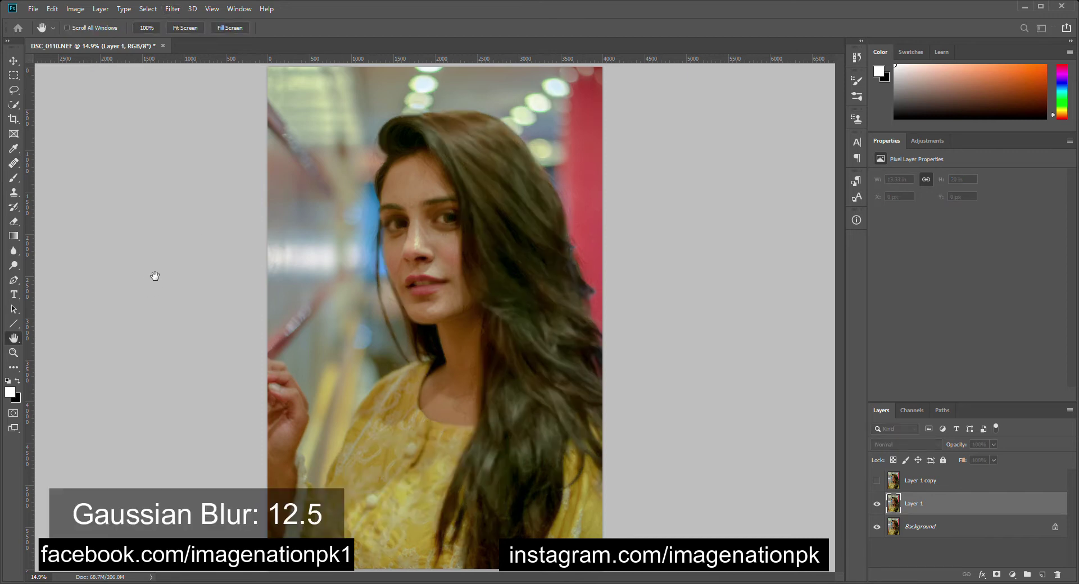
key("Return")
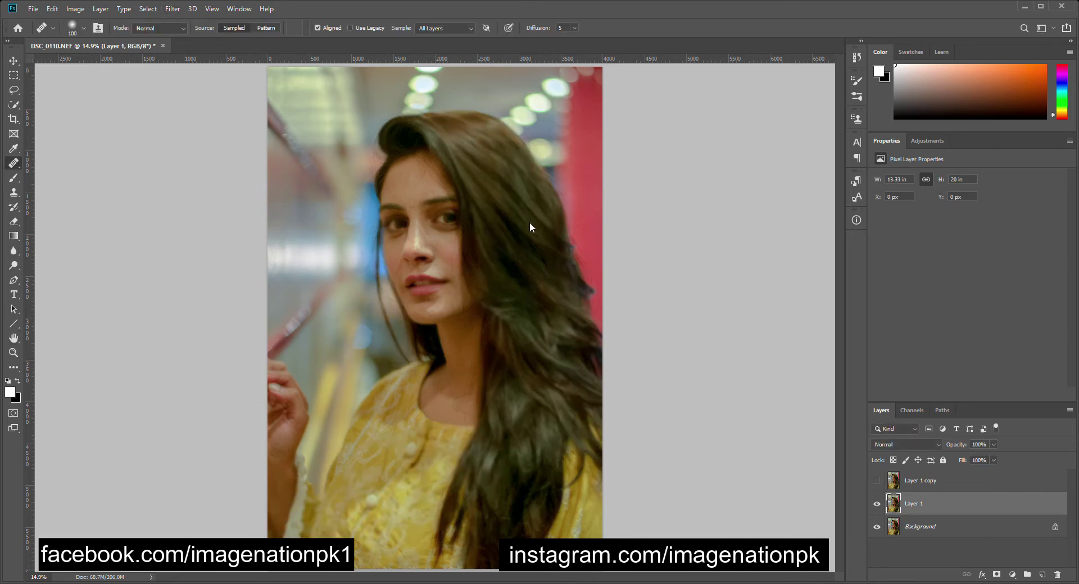
Step: Show Layer 1 copy and use Apply Image on it with Layer 1 as source, Subtract blending, scale 2 and offset 128
left_click(878, 482)
left_click(924, 488)
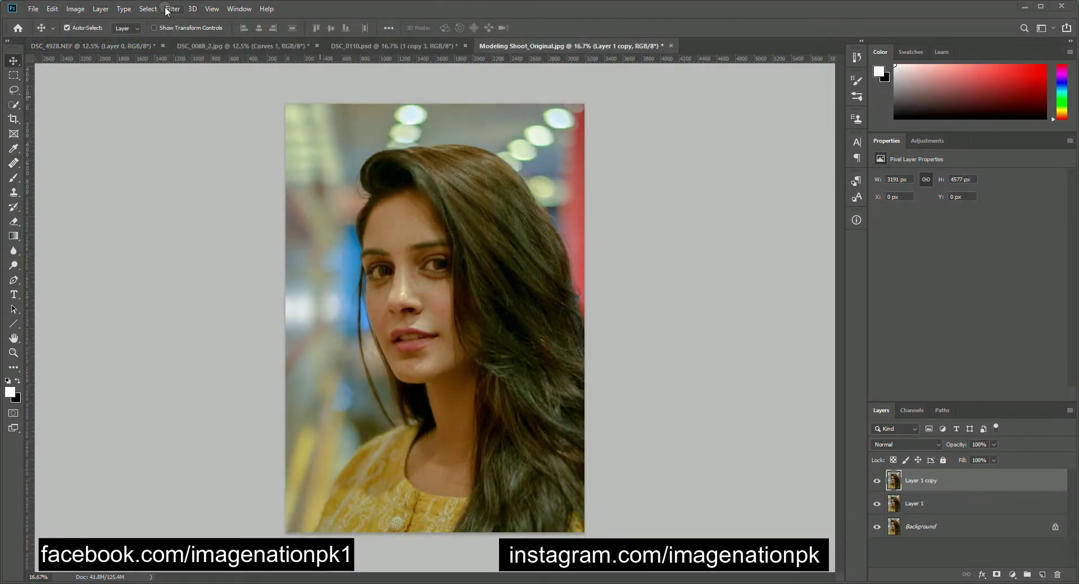
left_click(171, 8)
mouse_move(77, 12)
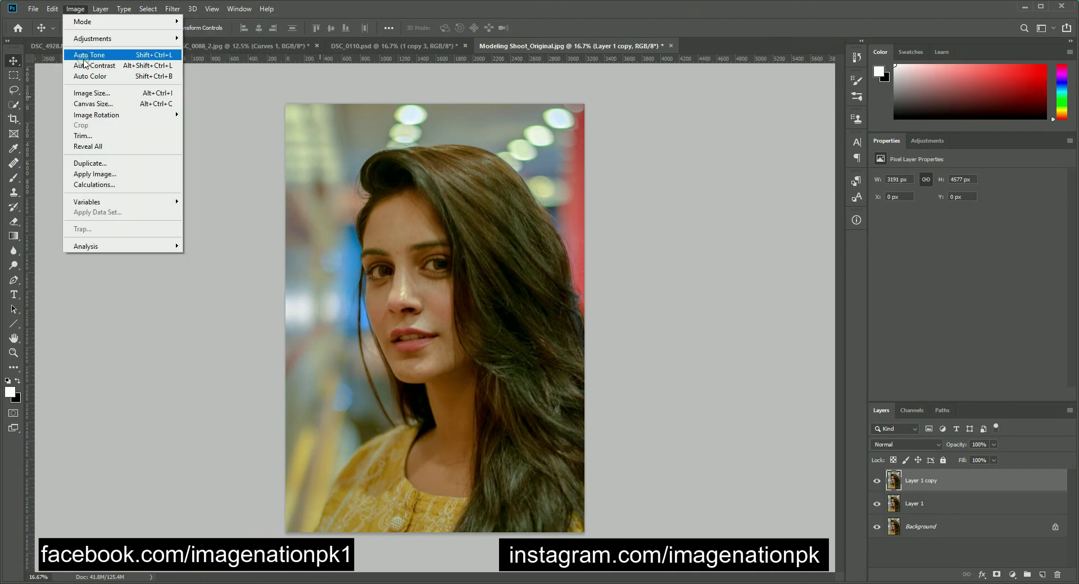
left_click(96, 174)
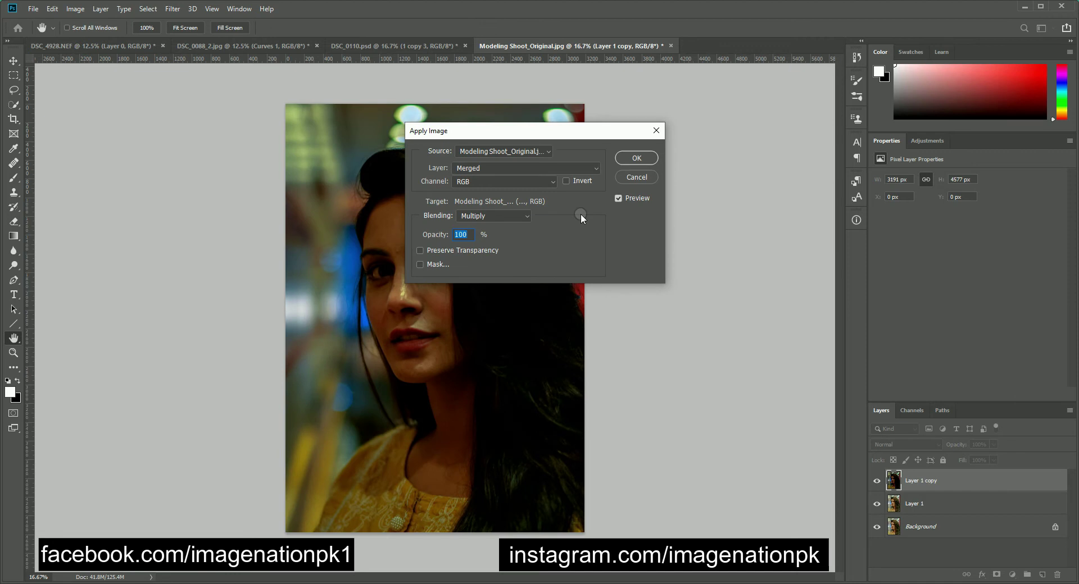
left_click(470, 168)
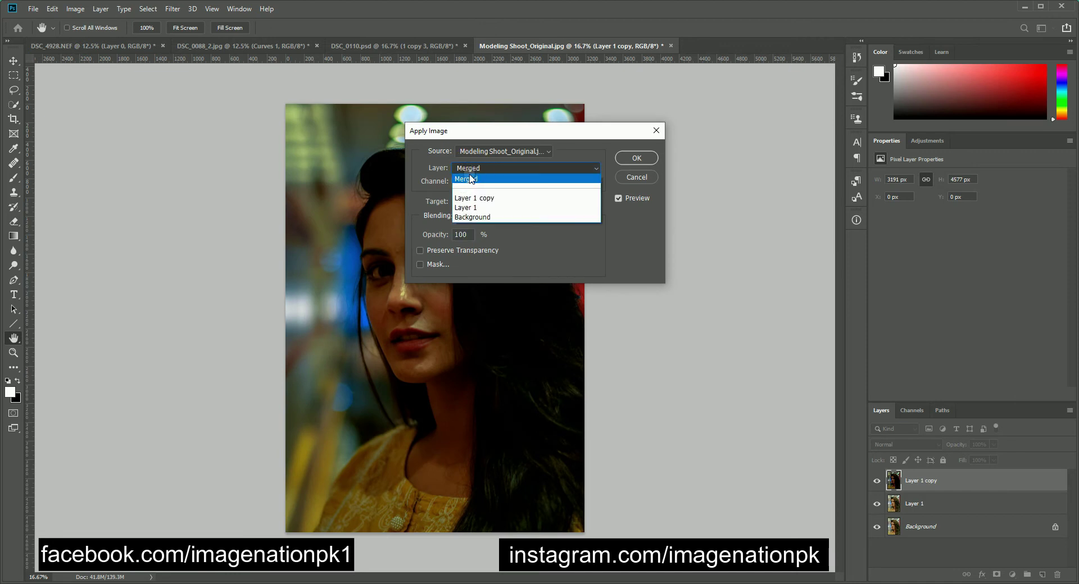
left_click(476, 209)
left_click(484, 215)
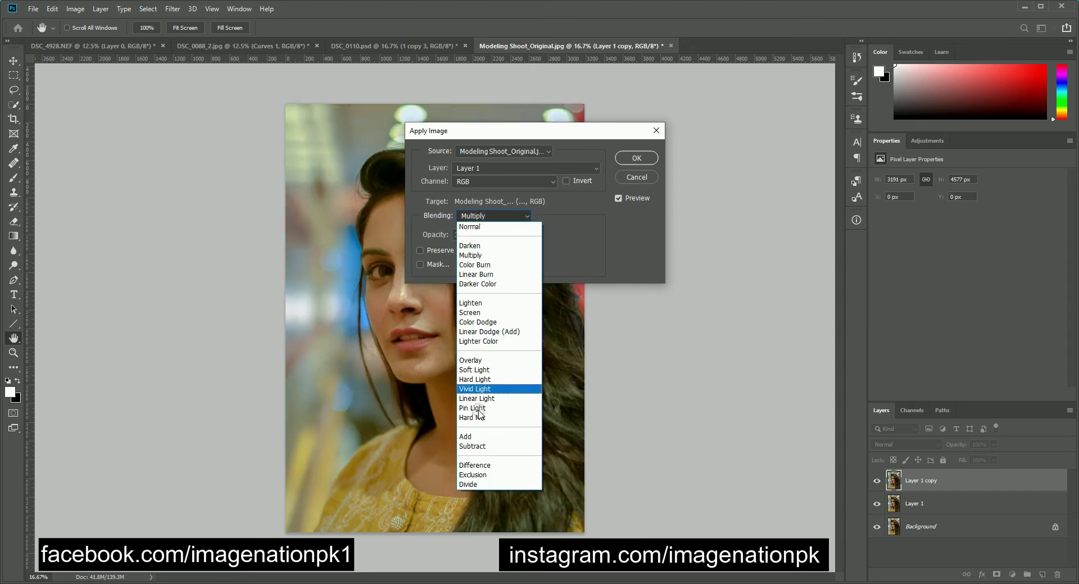
left_click(472, 446)
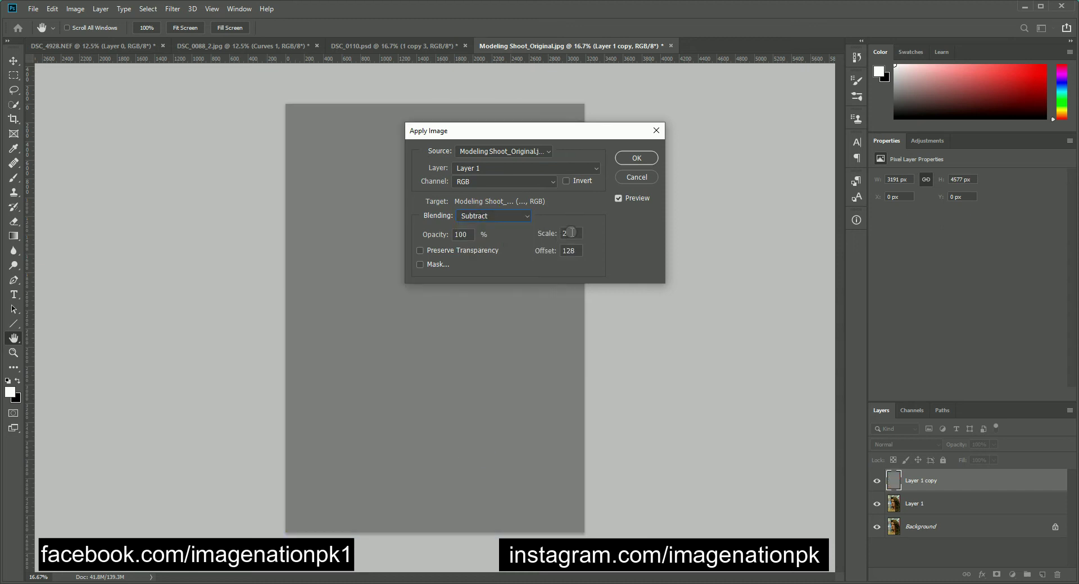
left_click(556, 252)
left_click(644, 160)
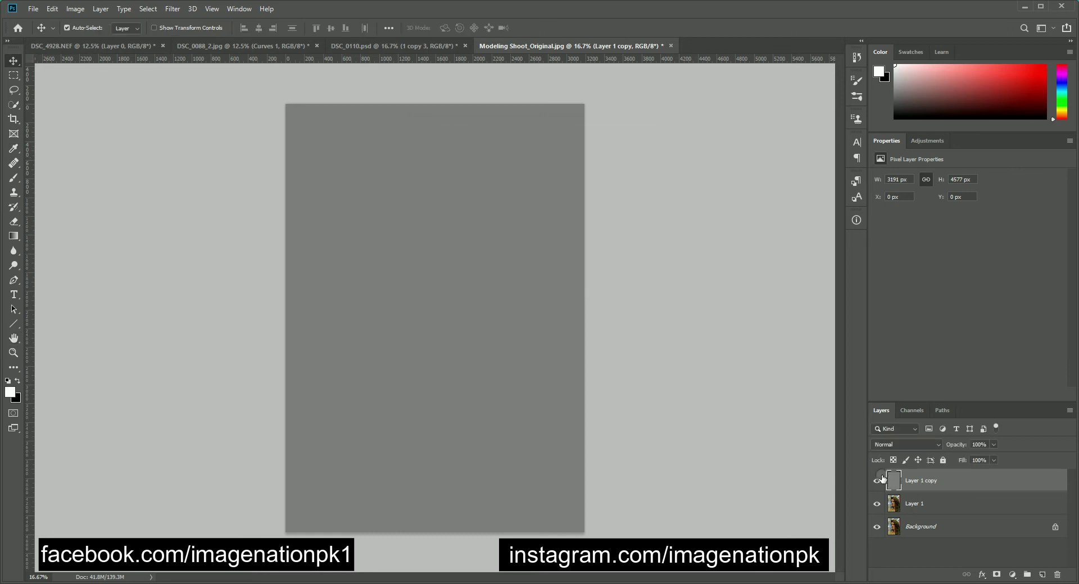
Step: Set Layer 1 copy to Linear Light blending, group it with Layer 1 as FS, and expand the group
left_click(898, 445)
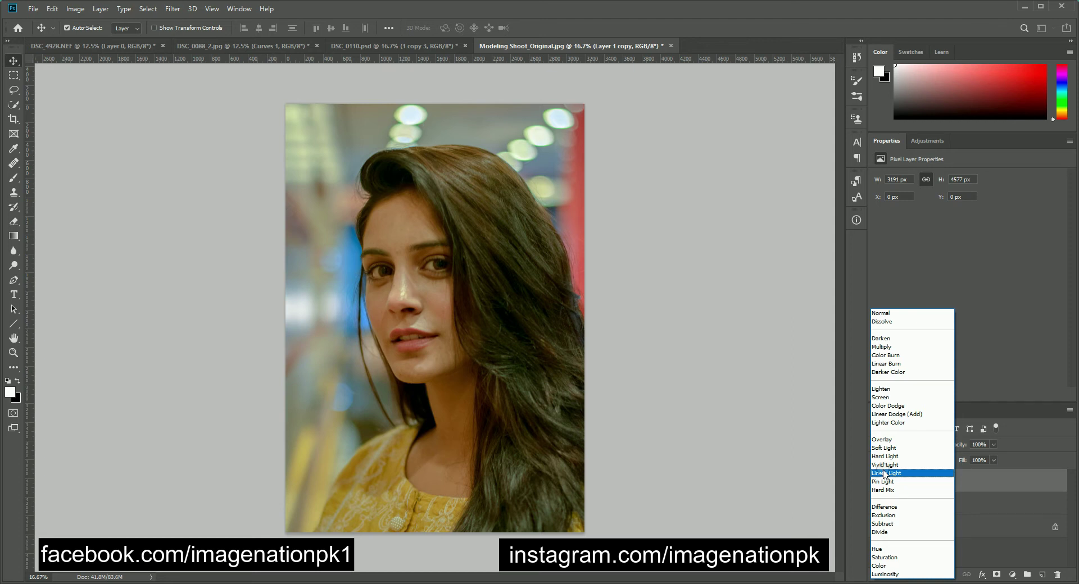
left_click(885, 474)
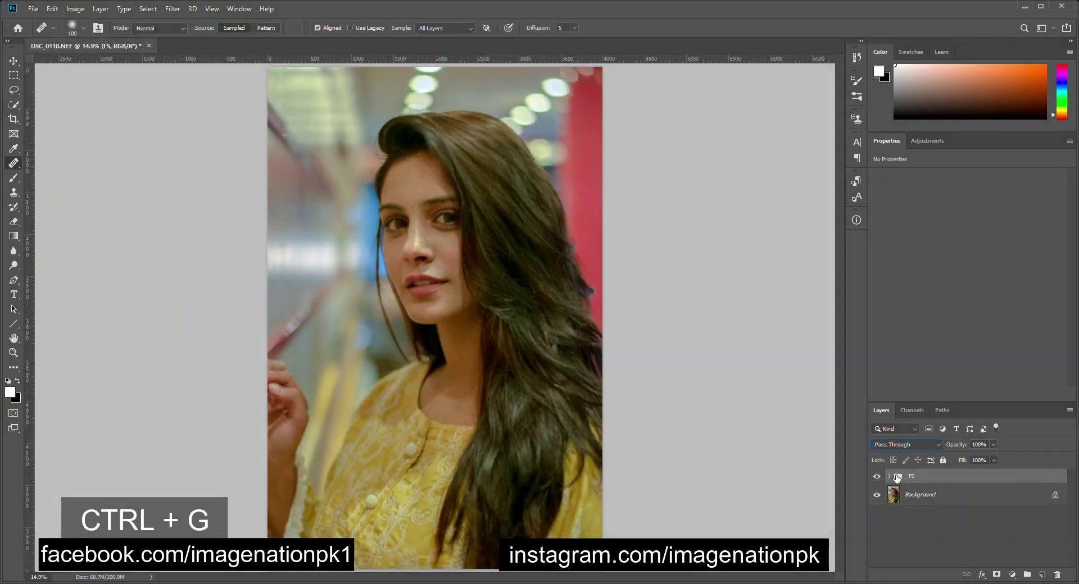
left_click(889, 475)
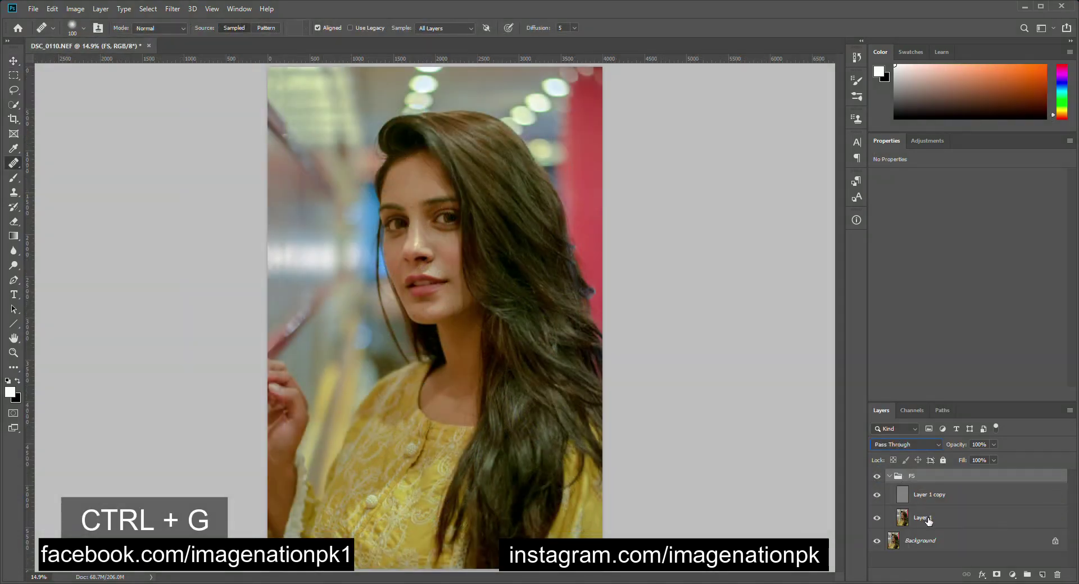
Step: Set the Healing Brush to sample the current layer and heal blemishes on the cheek on Layer 1 copy
left_click(927, 495)
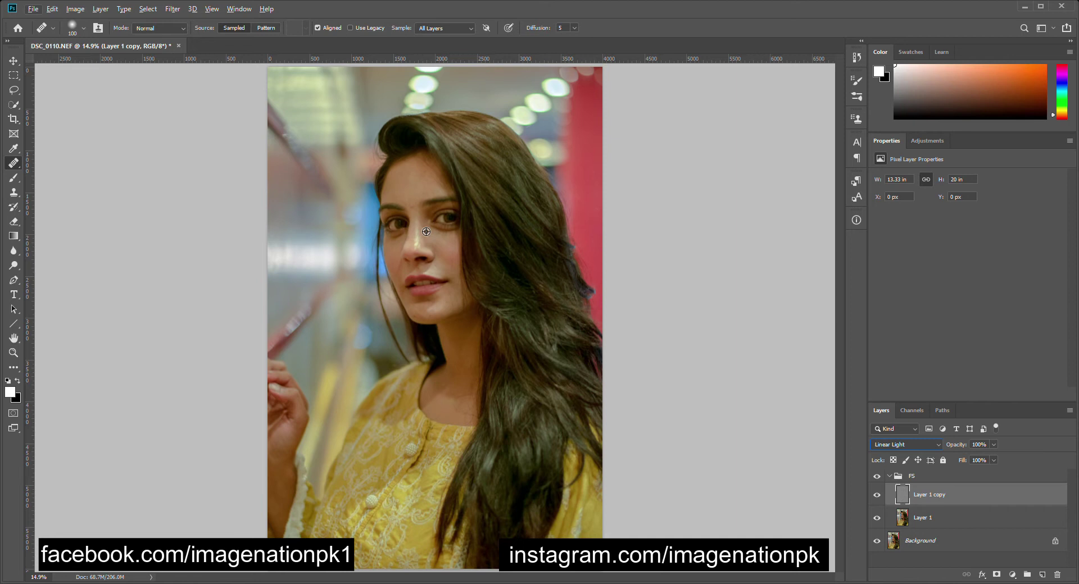
scroll(426, 231, "up", 5)
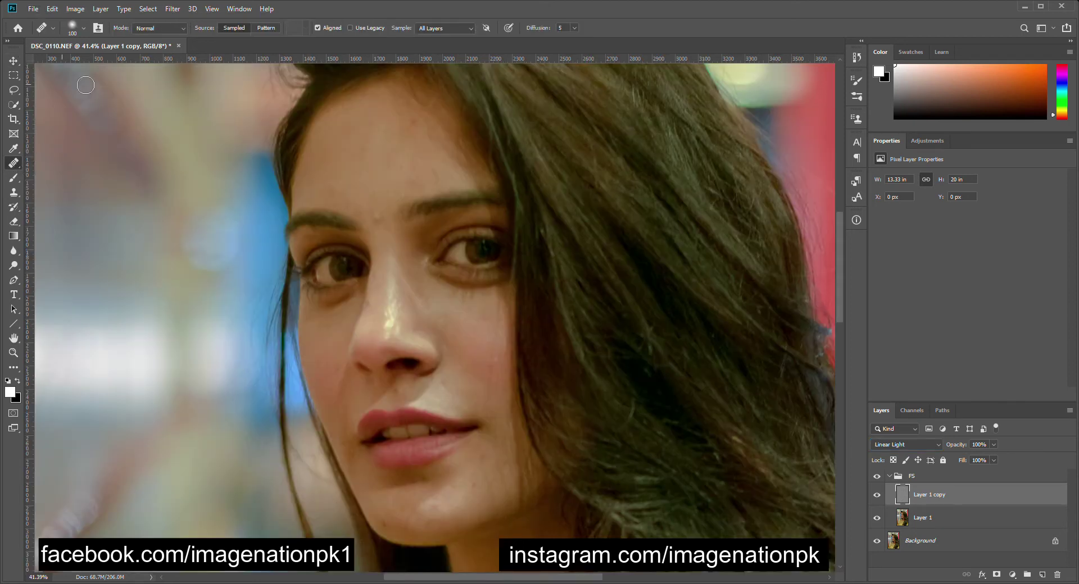
left_click(437, 40)
left_click(465, 364, "alt")
left_click(452, 392)
Step: Reduce the Healing Brush size to 45 and heal the remaining small blemishes on the forehead and face
left_click(379, 152, "alt")
key("bracketleft")
key("bracketleft")
key("bracketleft")
key("bracketleft")
key("bracketleft")
key("bracketleft")
scroll(407, 301, "down", 2)
scroll(427, 225, "up", 2)
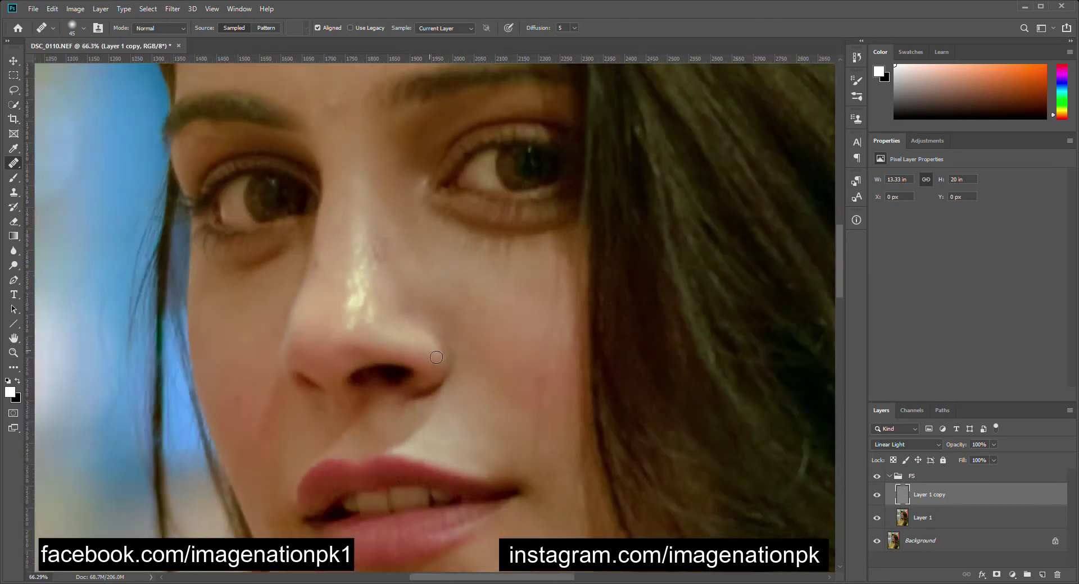
scroll(486, 64, "down", 2)
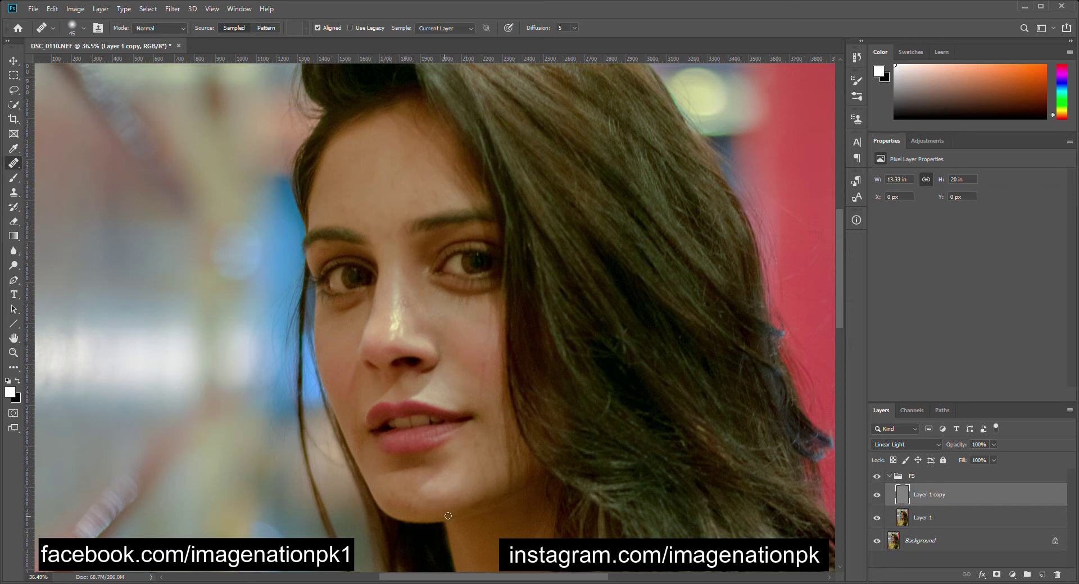
Step: Switch to the Clone Stamp for the neck with a small brush of size 15, sampling only the current layer
scroll(846, 385, "down", 5)
scroll(846, 385, "down", 1)
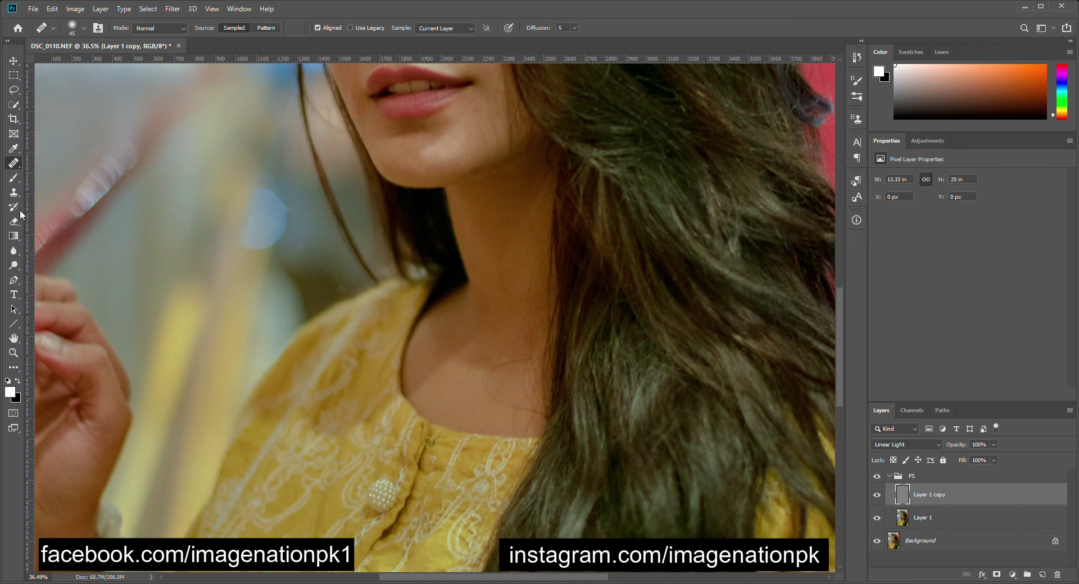
left_click(14, 192)
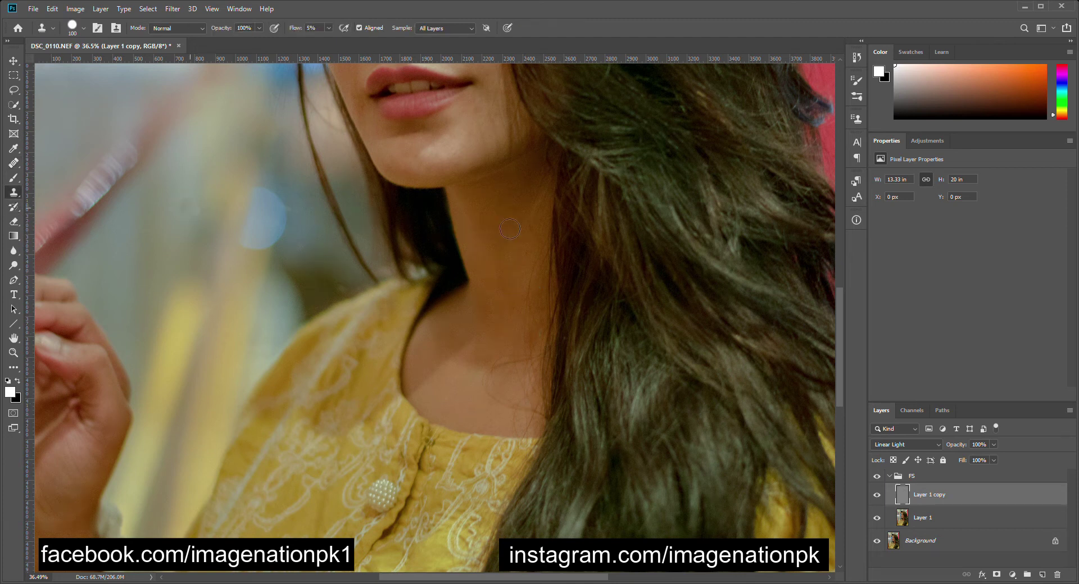
key("bracketleft")
key("bracketleft")
key("bracketleft")
key("bracketleft")
key("bracketleft")
key("bracketleft")
key("bracketleft")
left_click(453, 28)
left_click(439, 36)
Step: Clone clean skin texture over the stray hairs along the neck on Layer 1 copy
left_click(532, 221, "alt")
left_click(516, 204, "alt")
left_click_drag(532, 224, 526, 194)
left_click(529, 283, "alt")
left_click_drag(537, 251, 533, 213)
mouse_move(502, 290)
left_mouse_down()
mouse_move(481, 309)
mouse_move(504, 292)
left_mouse_up()
left_click(498, 277, "alt")
Step: Make Layer 1 active and lasso the facial skin on the forehead and cheeks, leaving out the eyes, brows and lips
scroll(423, 306, "down", 3)
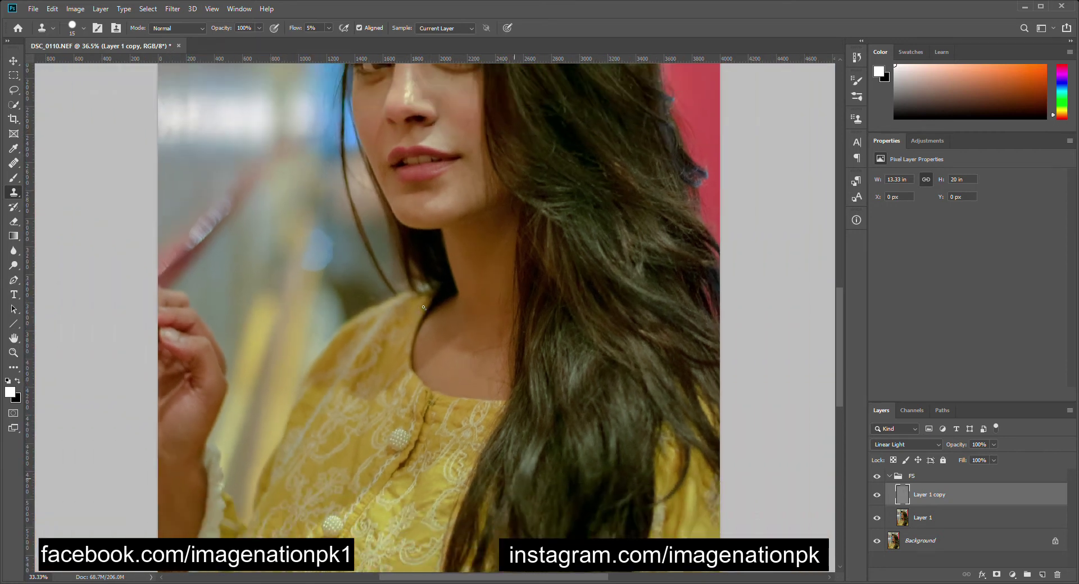
scroll(425, 310, "down", 1)
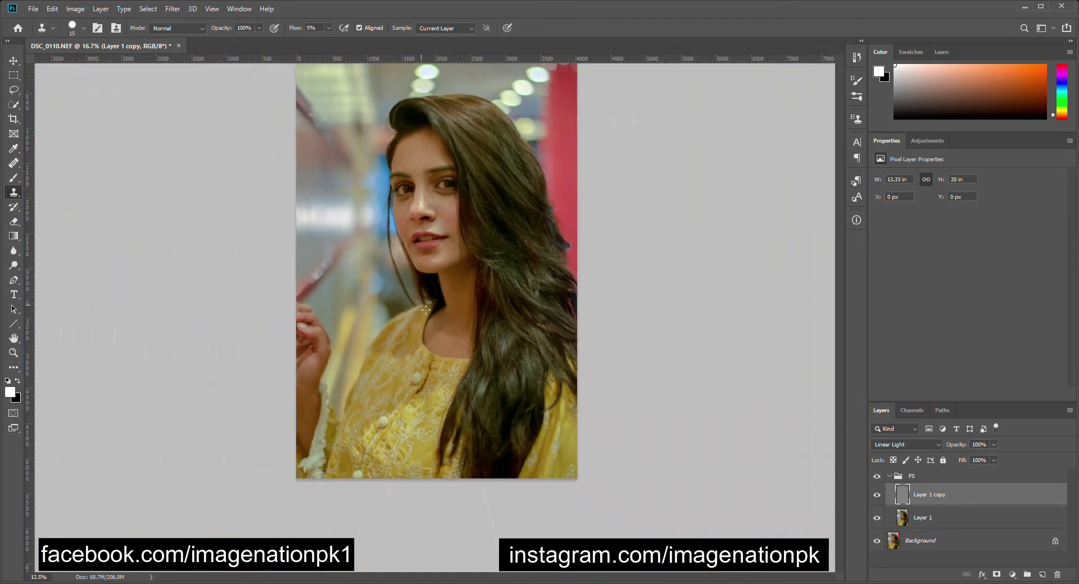
left_click(917, 525)
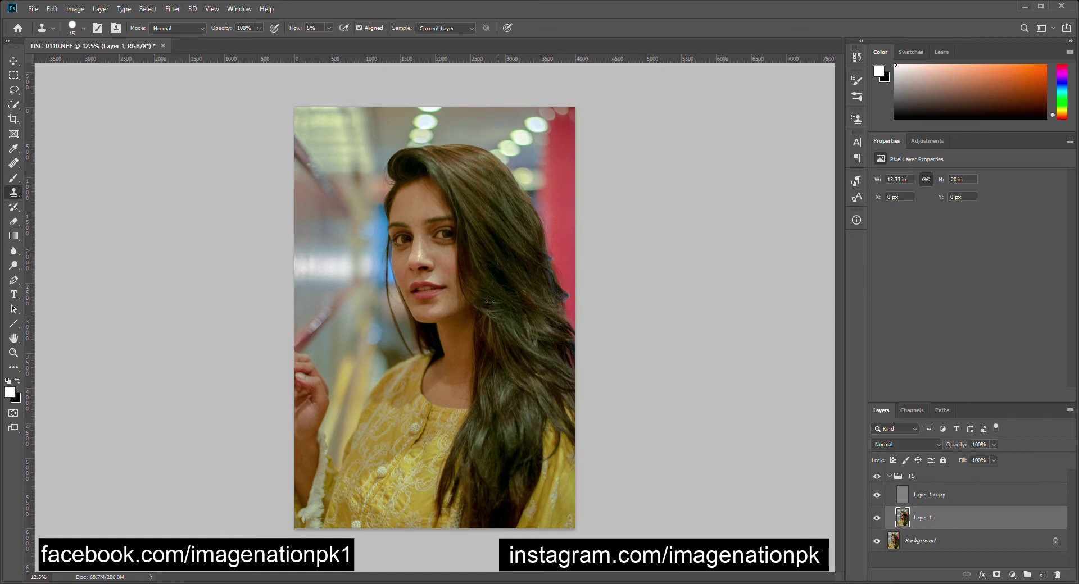
key("ctrl+plus")
key("ctrl+plus")
key("ctrl+plus")
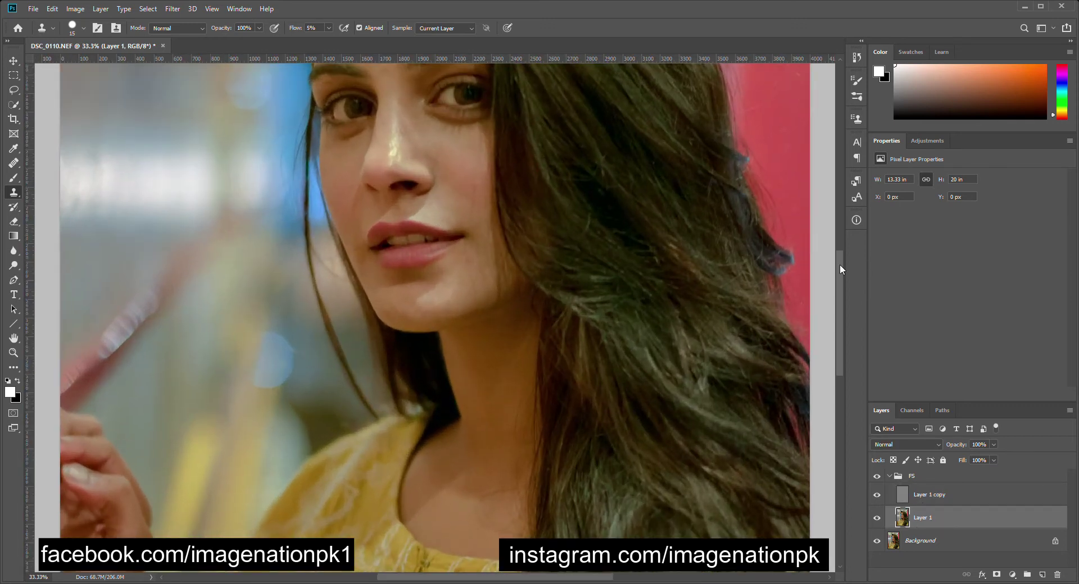
left_click_drag(838, 268, 838, 228)
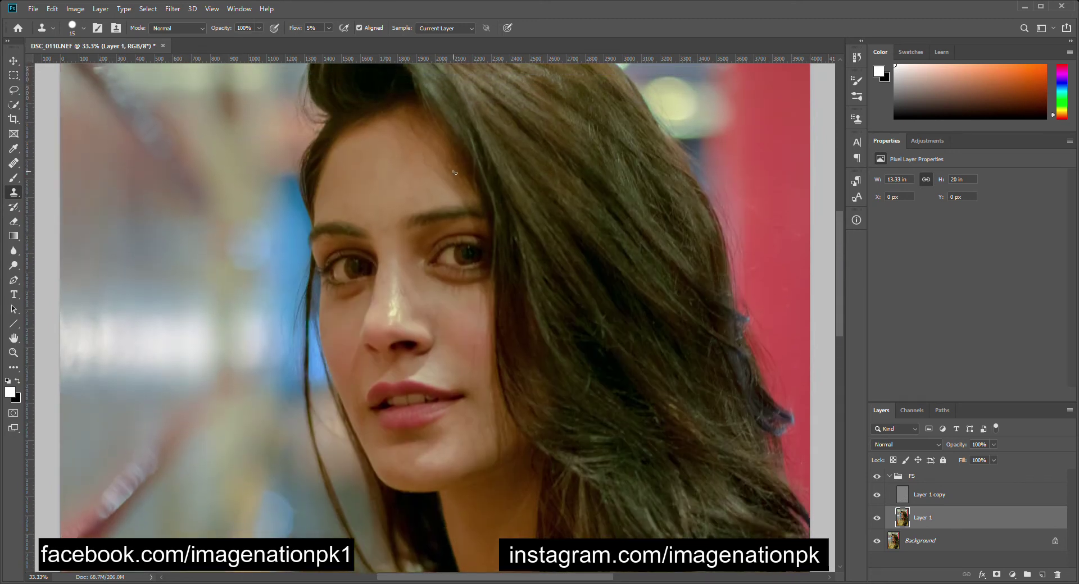
key("ctrl+plus")
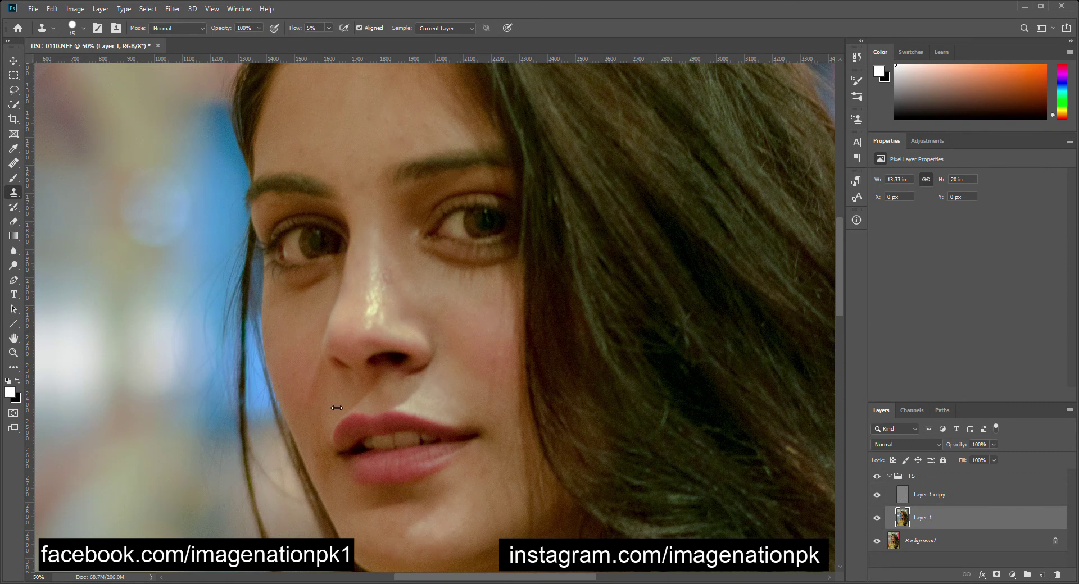
left_click(15, 93)
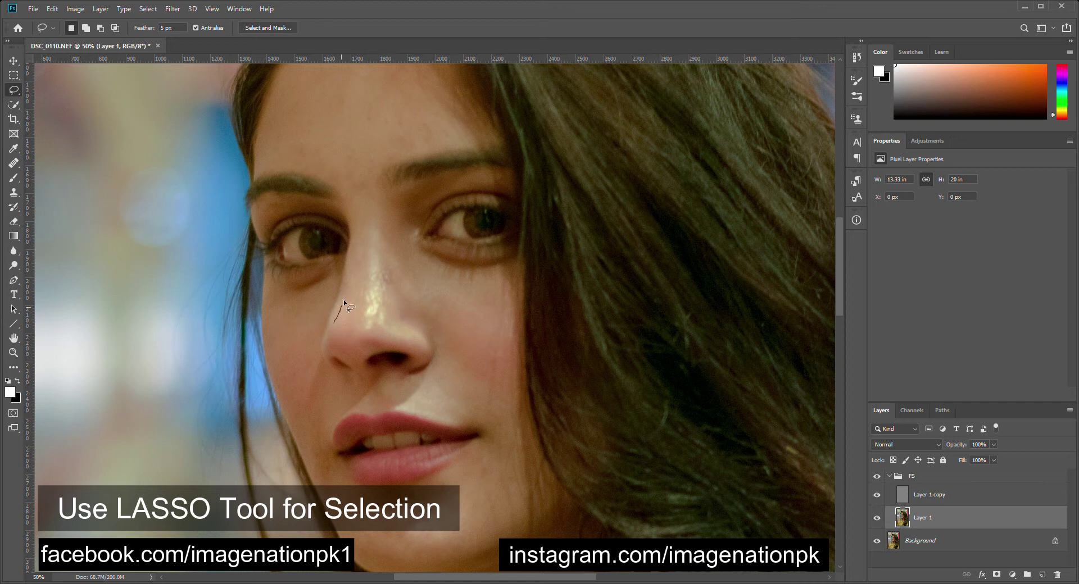
mouse_move(357, 264)
left_mouse_down()
mouse_move(358, 234)
mouse_move(271, 169)
mouse_move(300, 60)
mouse_move(494, 132)
mouse_move(392, 231)
mouse_move(481, 176)
mouse_move(464, 192)
mouse_move(458, 257)
mouse_move(524, 434)
mouse_move(494, 562)
mouse_move(314, 474)
mouse_move(275, 290)
mouse_move(327, 303)
mouse_move(372, 388)
mouse_move(428, 331)
mouse_move(333, 340)
left_mouse_up()
mouse_move(278, 220)
left_mouse_down()
mouse_move(265, 200)
mouse_move(273, 223)
left_mouse_up()
mouse_move(332, 444)
left_mouse_down()
mouse_move(434, 420)
mouse_move(341, 471)
mouse_move(333, 442)
left_mouse_up()
Step: Extend the lasso selection on Layer 1 to the chin, neck and upper chest skin, leaving out the hair and dress
left_click_drag(840, 271, 845, 321)
mouse_move(462, 343)
left_mouse_down()
mouse_move(557, 313)
mouse_move(579, 518)
mouse_move(476, 422)
left_mouse_up()
scroll(676, 321, "down", 5)
mouse_move(425, 237)
left_mouse_down()
mouse_move(537, 370)
mouse_move(553, 237)
left_mouse_up()
left_click_drag(398, 250, 481, 165)
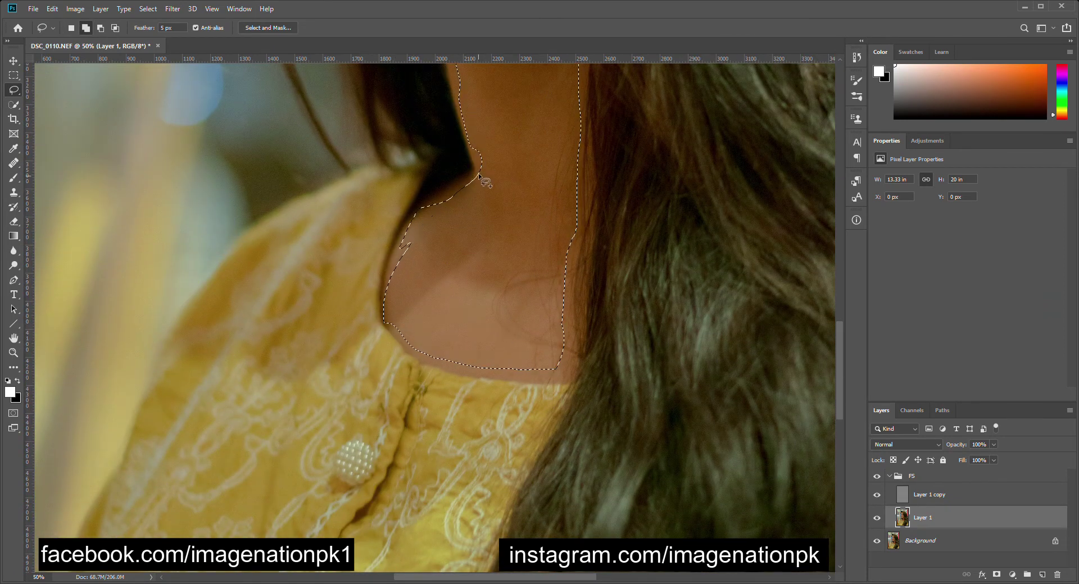
Step: Add the missed skin between the brow and eye and along the outer cheek edge to the selection
scroll(838, 248, "up", 10)
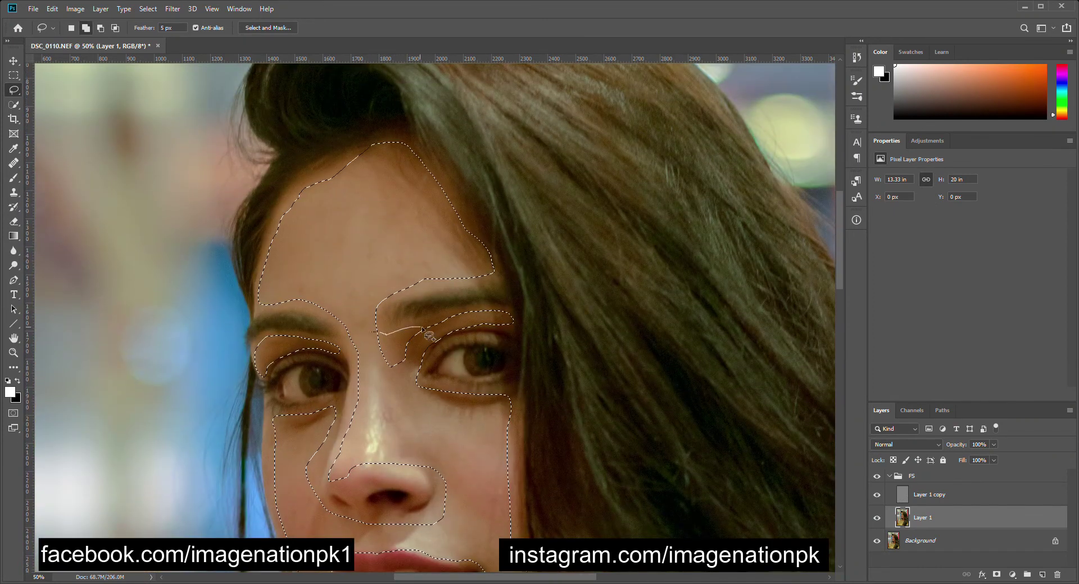
scroll(844, 308, "down", 5)
left_click_drag(489, 216, 499, 337)
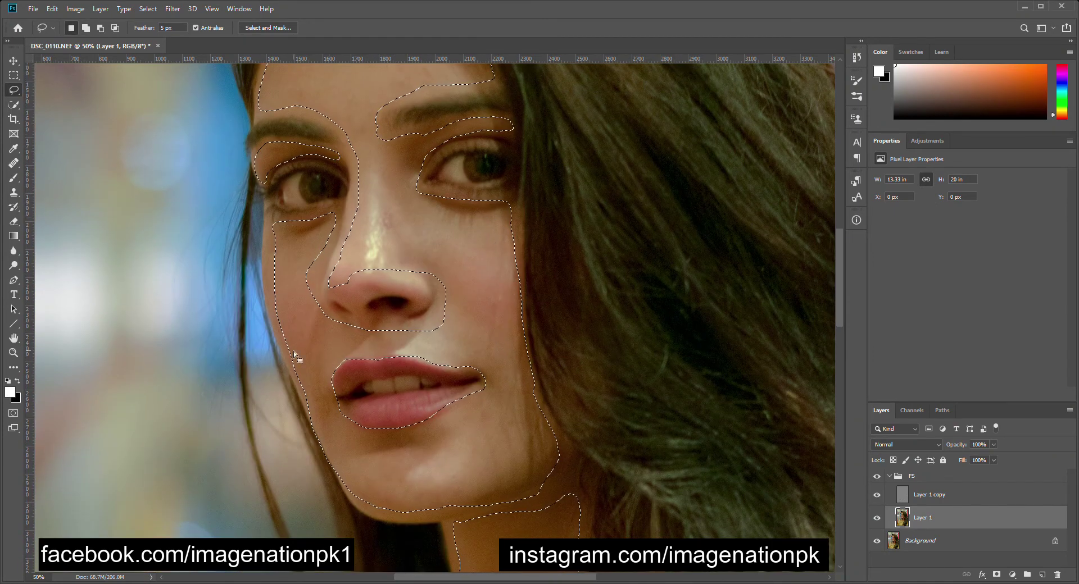
mouse_move(291, 231)
left_mouse_down()
mouse_move(318, 404)
mouse_move(320, 318)
left_mouse_up()
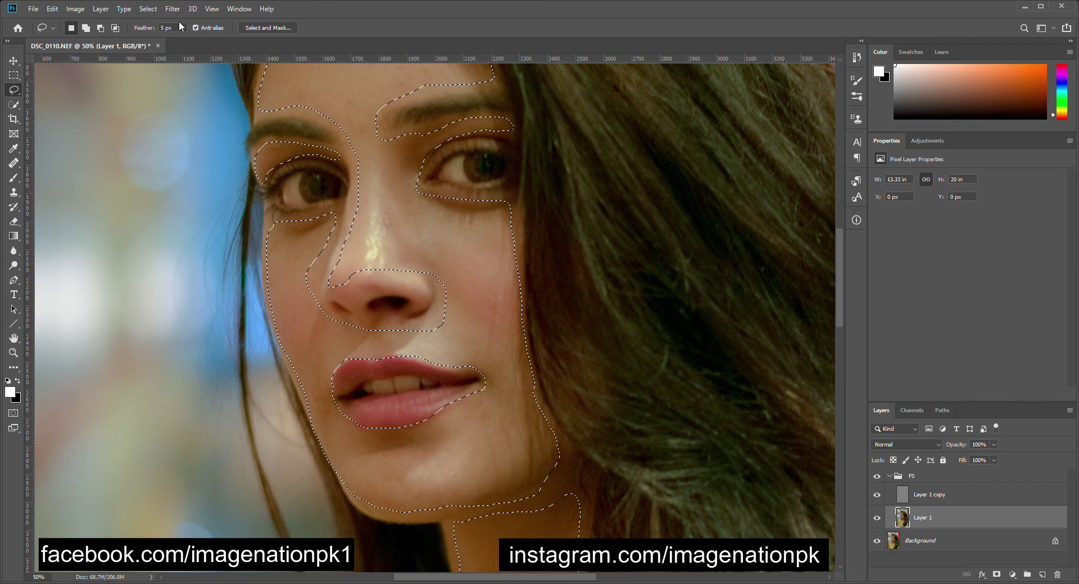
Step: Deselect the skin and compare the portrait with and without the FS group
key("ctrl+minus")
key("ctrl+minus")
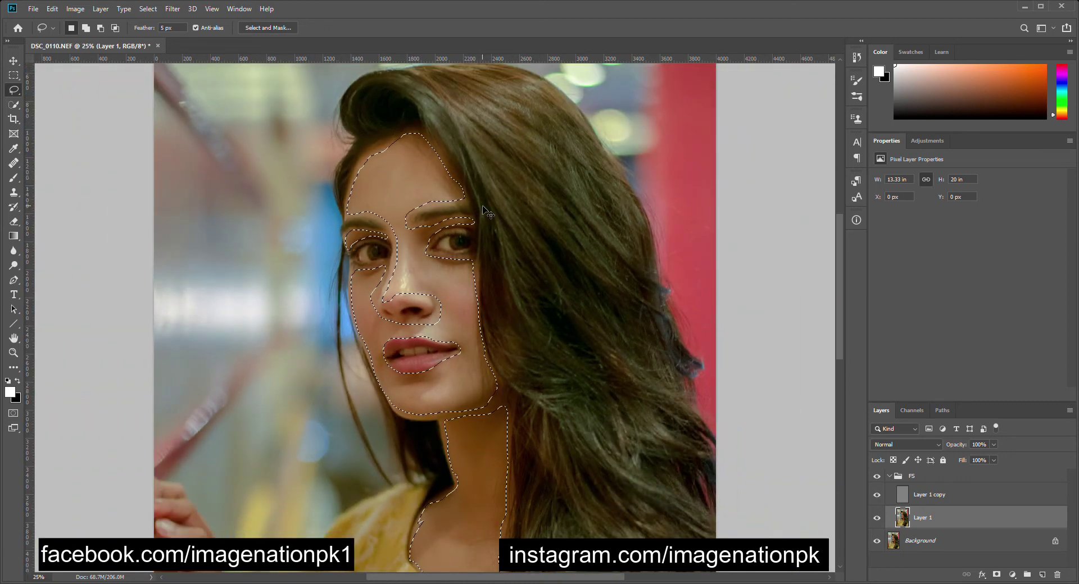
key("ctrl+d")
key("ctrl+minus")
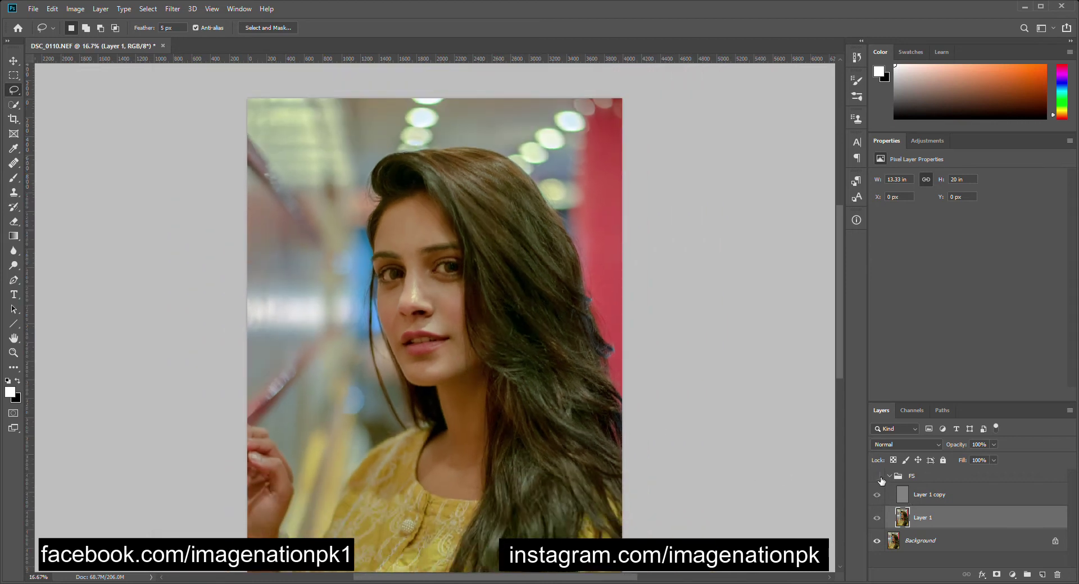
Step: Crop the image to the woman's head and shoulders, trimming both sides and the lower part, and fit it on screen
key("ctrl+minus")
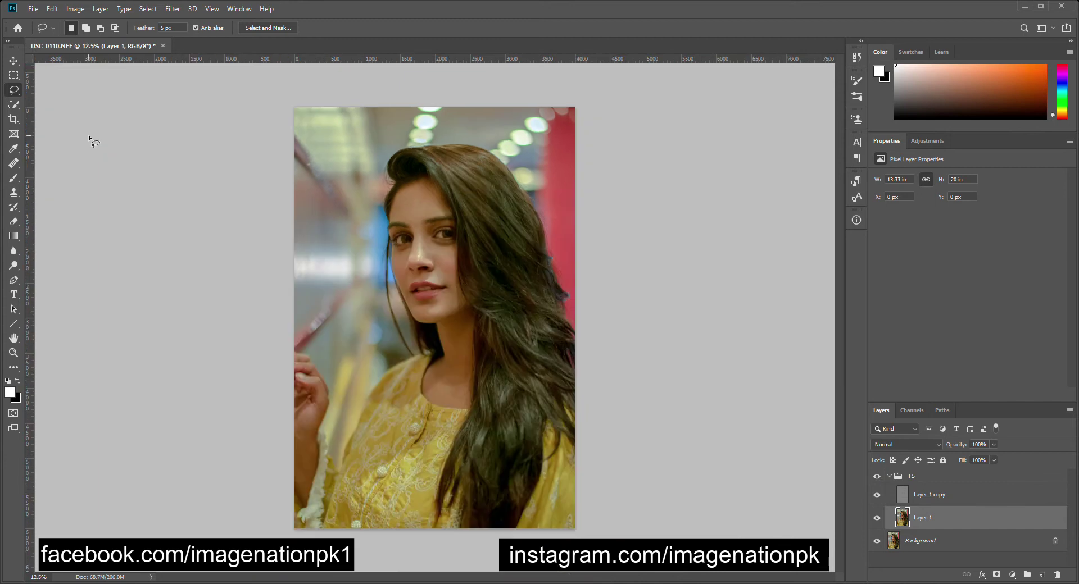
left_click(13, 118)
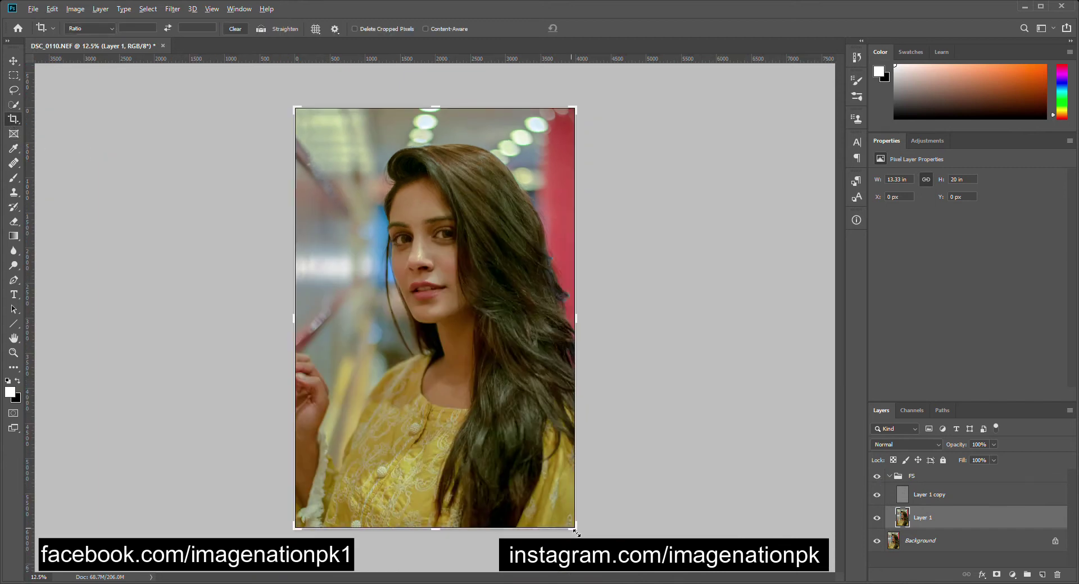
left_click_drag(575, 528, 545, 483)
left_click_drag(506, 349, 498, 393)
left_click_drag(443, 489, 443, 480)
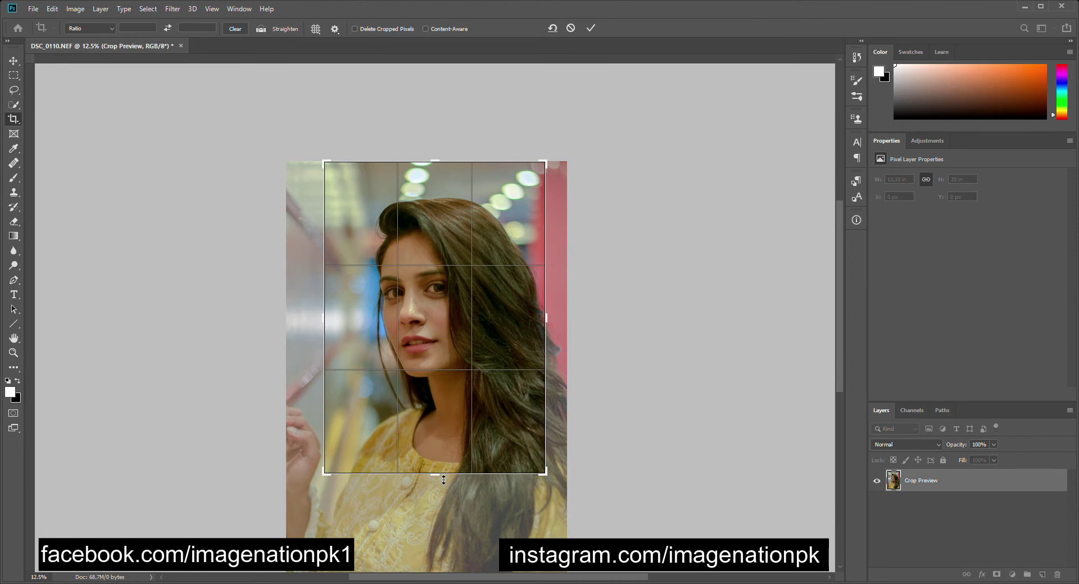
key("ctrl+r")
key("Return")
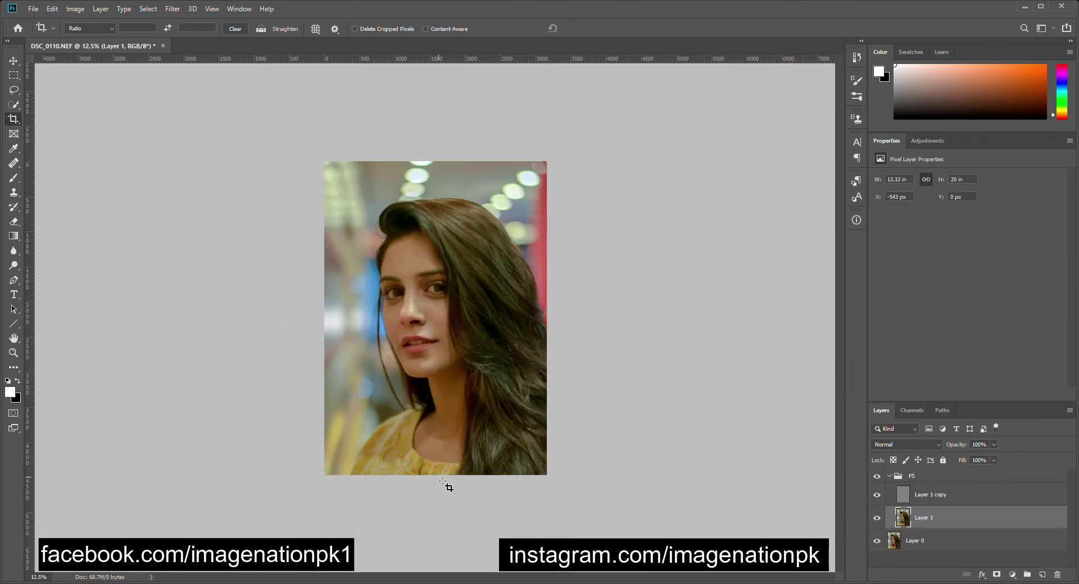
key("ctrl+0")
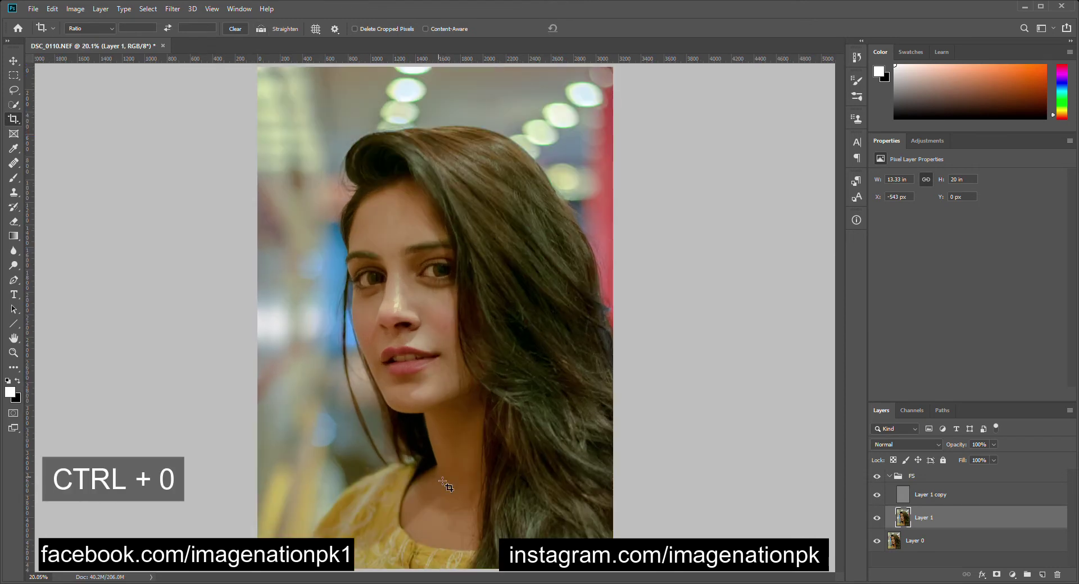
Step: Collapse the FS group and add a Color Lookup layer above it with the Kodak 5218 Kodak 2395 LUT in Color blend mode
left_click(890, 477)
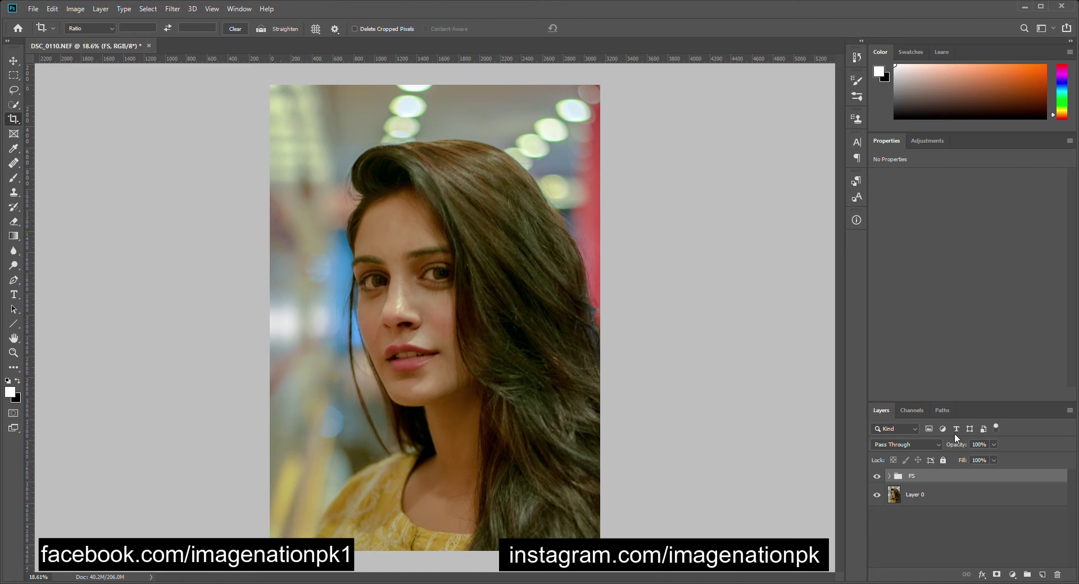
left_click(929, 141)
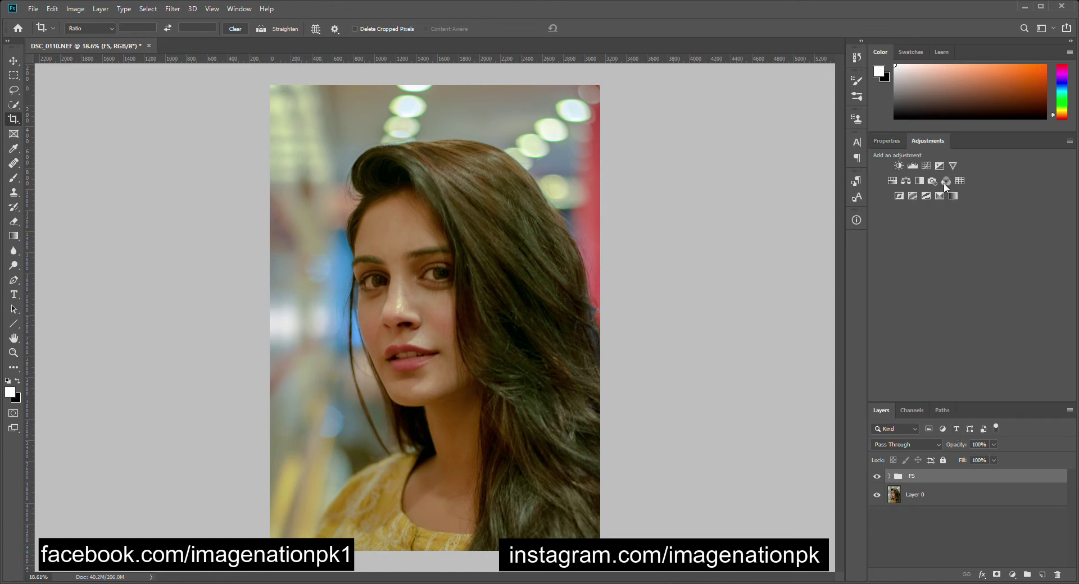
left_click(958, 181)
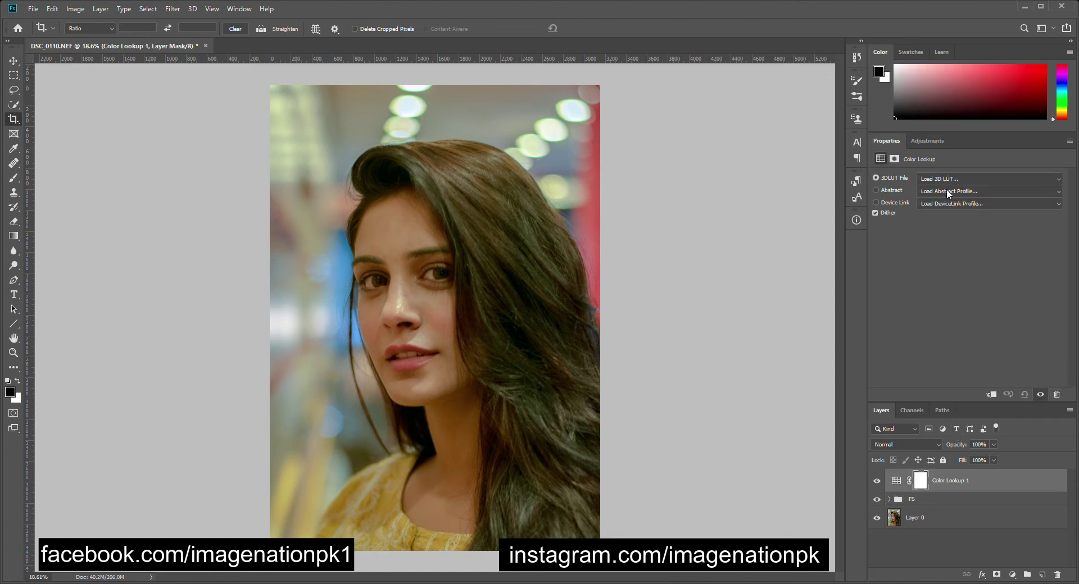
left_click(950, 436)
left_click(907, 445)
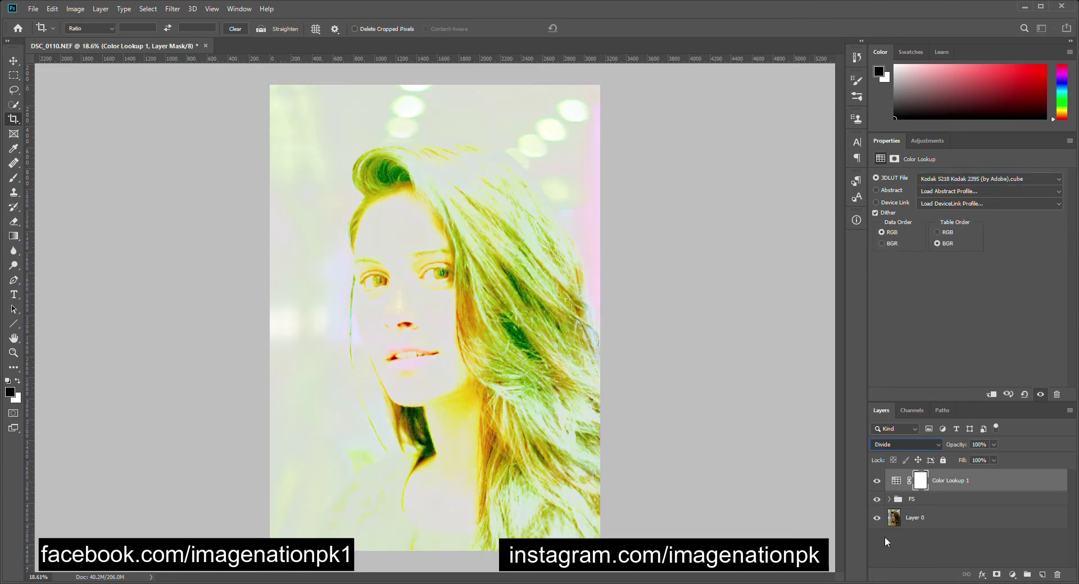
left_click(882, 483)
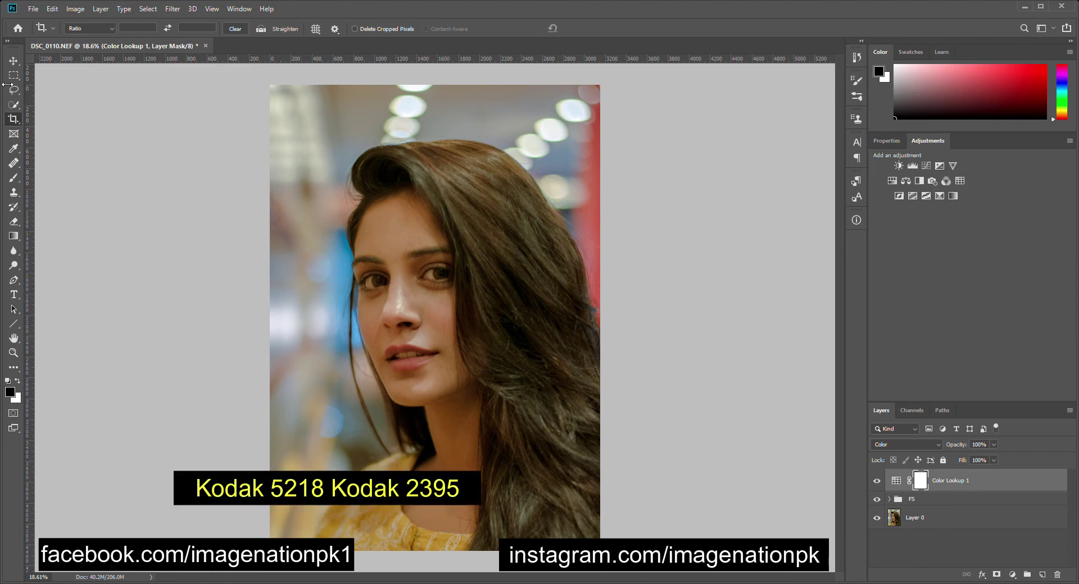
Step: Paint black on the Color Lookup 1 mask over the woman with a soft 900 px brush at 20% flow, filling the grey gaps
left_click(15, 179)
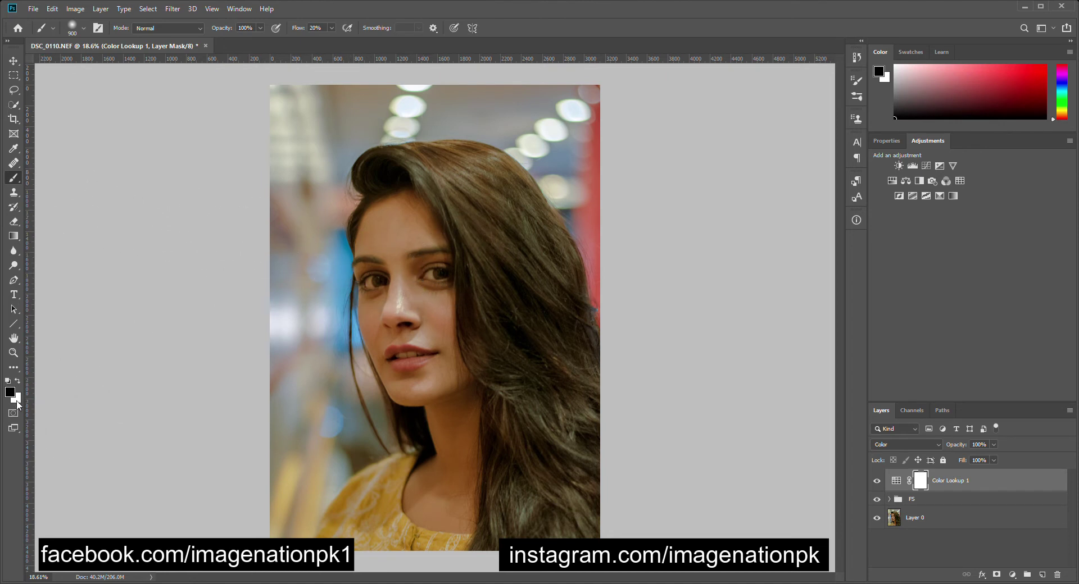
mouse_move(349, 314)
left_mouse_down()
mouse_move(451, 309)
mouse_move(450, 286)
mouse_move(476, 341)
left_mouse_up()
mouse_move(505, 497)
left_mouse_down()
mouse_move(561, 332)
mouse_move(525, 248)
mouse_move(453, 405)
mouse_move(623, 410)
left_mouse_up()
left_click(923, 484, "alt")
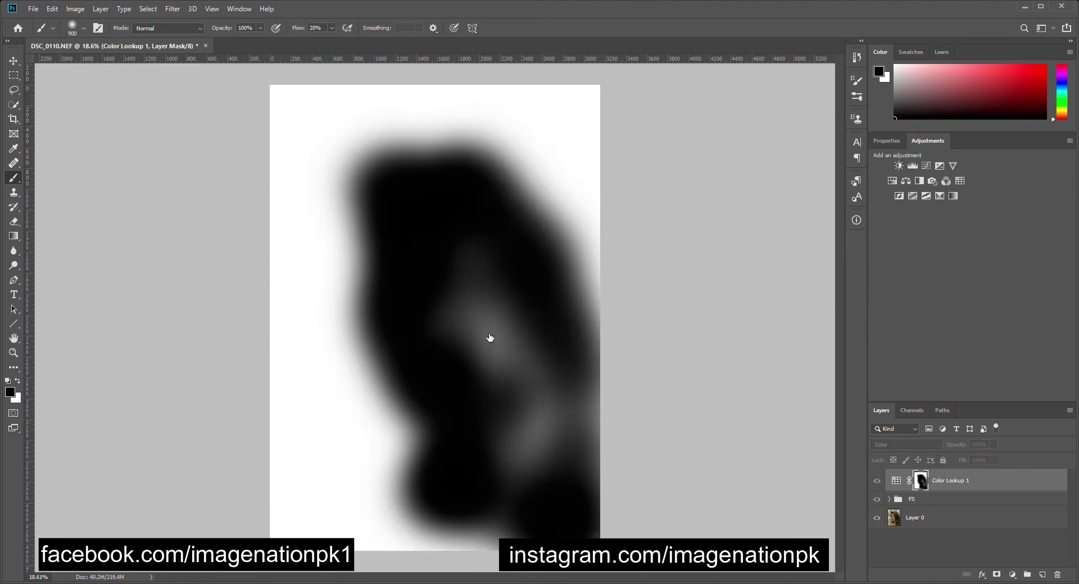
mouse_move(489, 288)
left_mouse_down()
mouse_move(607, 474)
mouse_move(596, 494)
left_mouse_up()
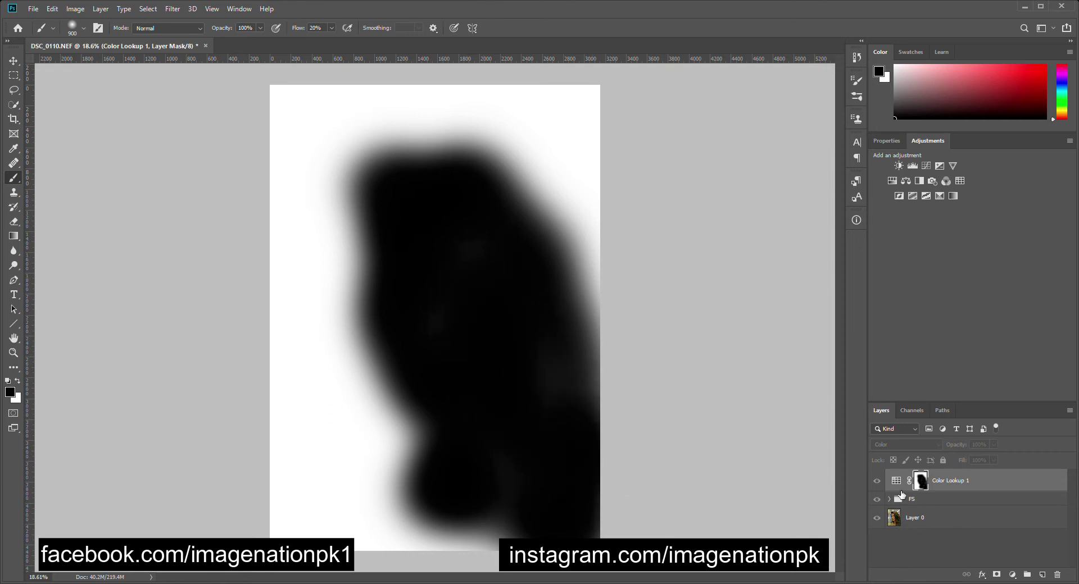
left_click(881, 483)
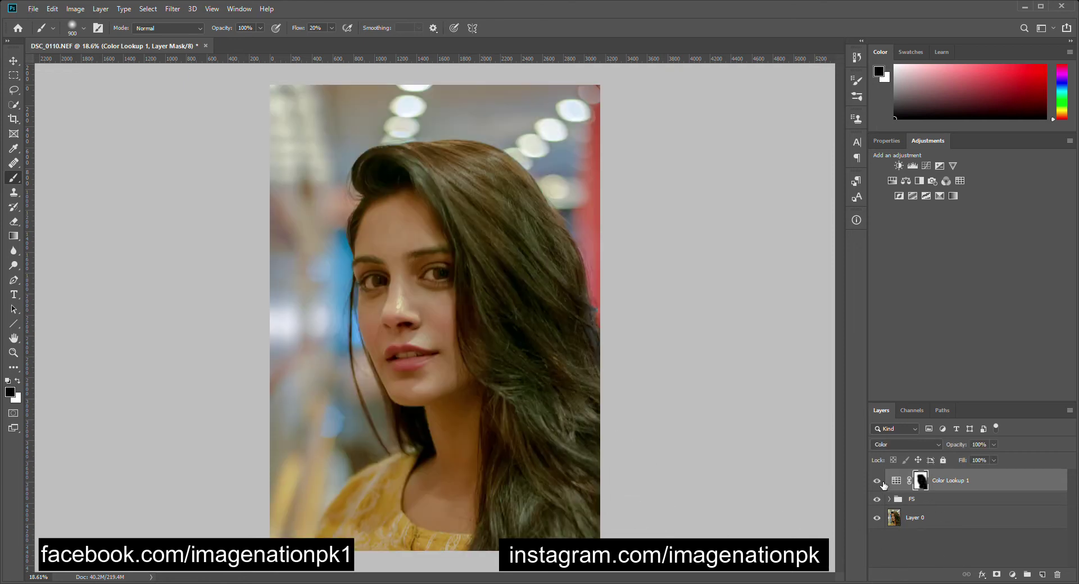
Step: Add a second Color Lookup layer with the EdgyAmber LUT, copy the Color Lookup 1 mask onto it and invert the mask
left_click(960, 181)
left_click(944, 178)
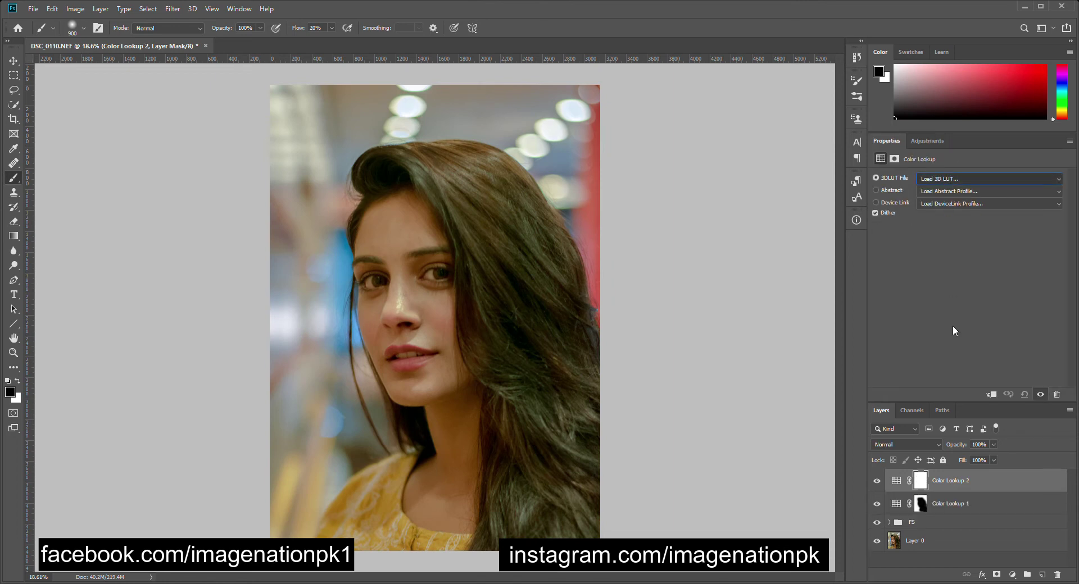
left_click(954, 342)
left_click_drag(925, 505, 921, 484)
key("ctrl+i")
left_click(925, 487)
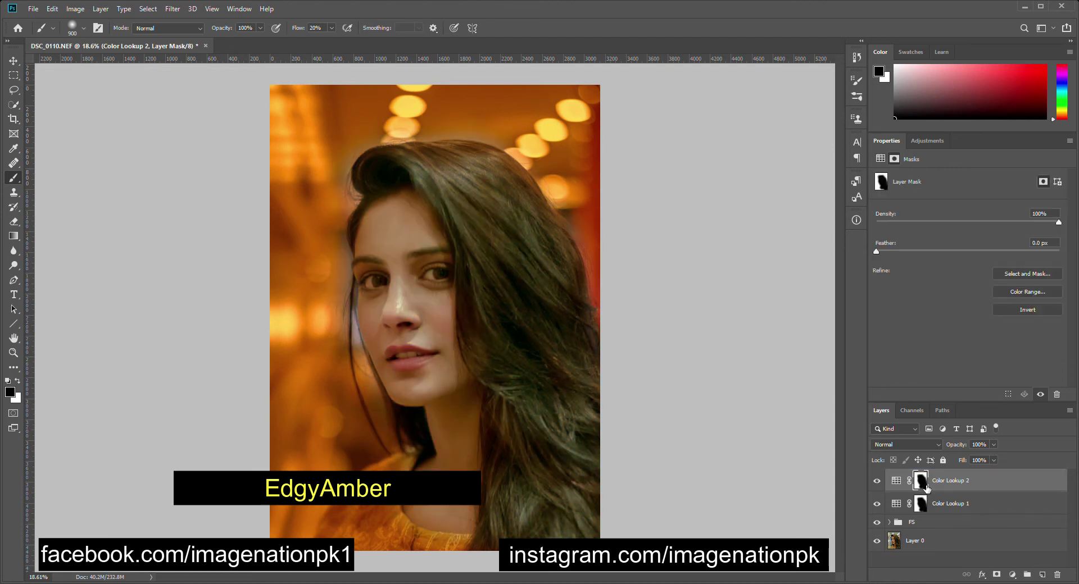
key("ctrl+i")
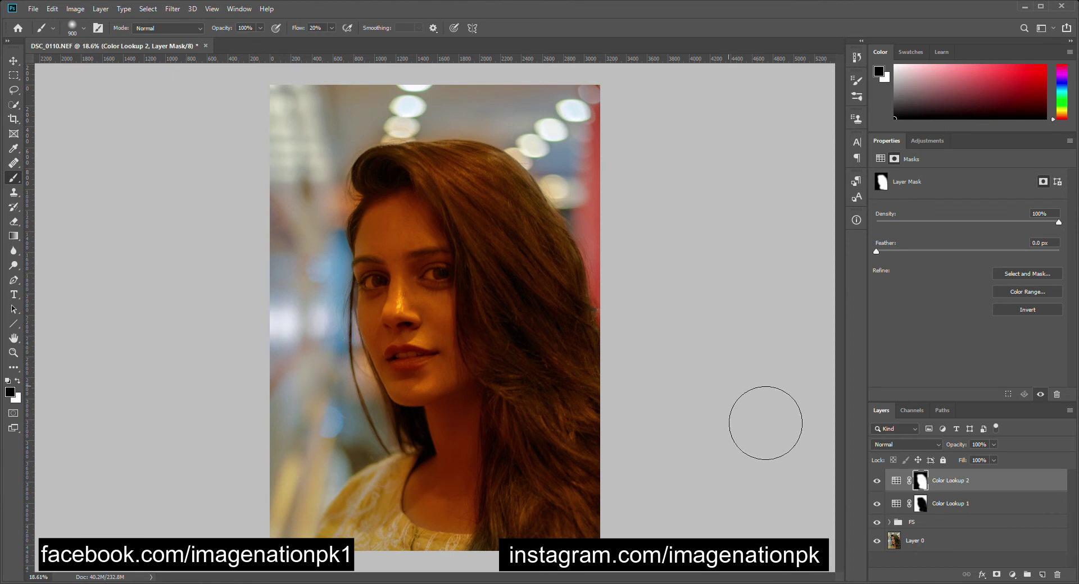
Step: Touch up the Color Lookup 2 mask with white over the crown of the hair and black over the hair and face
key("x")
left_click_drag(461, 141, 471, 213)
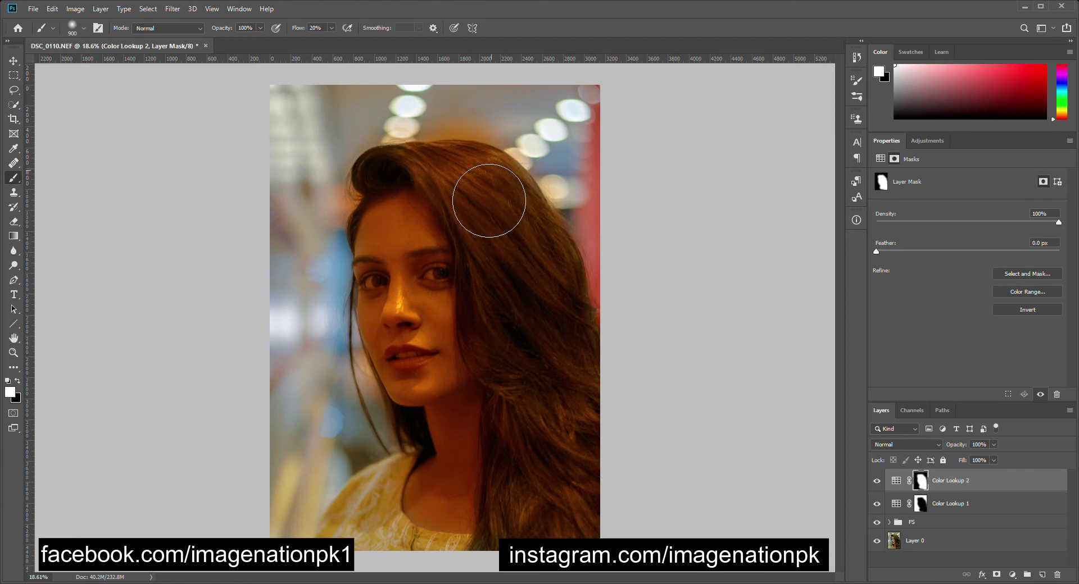
key("x")
mouse_move(457, 174)
left_mouse_down()
mouse_move(444, 191)
mouse_move(495, 174)
mouse_move(502, 251)
mouse_move(582, 214)
mouse_move(574, 435)
mouse_move(460, 226)
mouse_move(371, 277)
left_mouse_up()
Step: Paint white with a smaller brush over the forehead and eye area on the Color Lookup 2 mask
key("x")
key("bracketleft")
key("bracketleft")
key("bracketleft")
key("bracketleft")
key("bracketleft")
left_click_drag(385, 219, 461, 265)
Step: Reduce the brush to 125 px and paint black over the lips on the Color Lookup 2 mask
key("bracketleft")
key("bracketleft")
key("bracketleft")
key("bracketleft")
key("bracketleft")
key("bracketleft")
key("x")
mouse_move(397, 355)
left_mouse_down()
mouse_move(408, 360)
mouse_move(398, 368)
mouse_move(429, 355)
left_mouse_up()
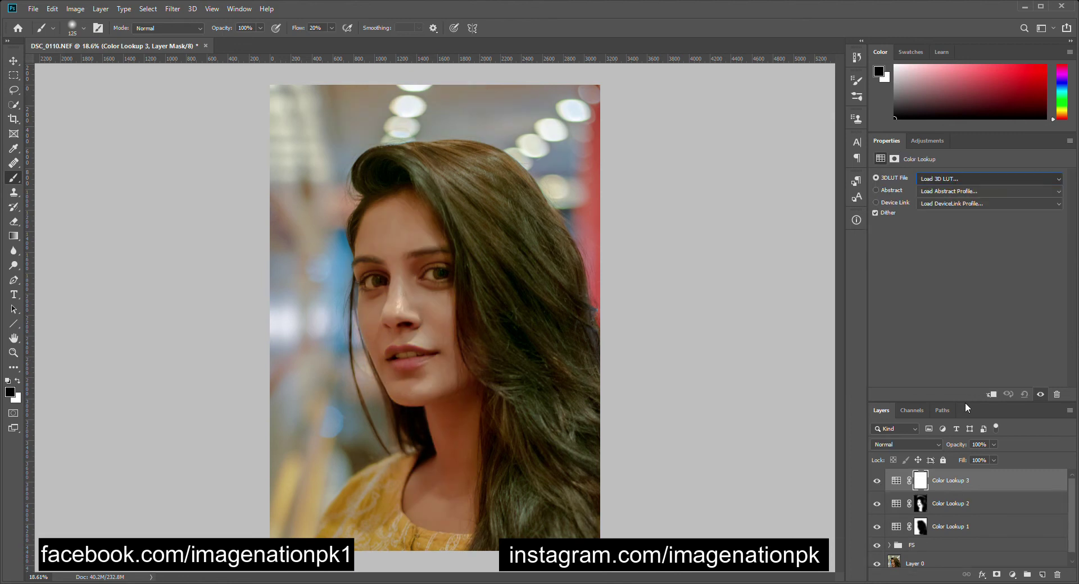
Step: Apply the Moonlight.3DL LUT to Color Lookup 3, set its opacity to 29% and copy the Color Lookup 1 mask onto it
left_click(956, 459)
left_click(993, 445)
left_click_drag(994, 460, 958, 460)
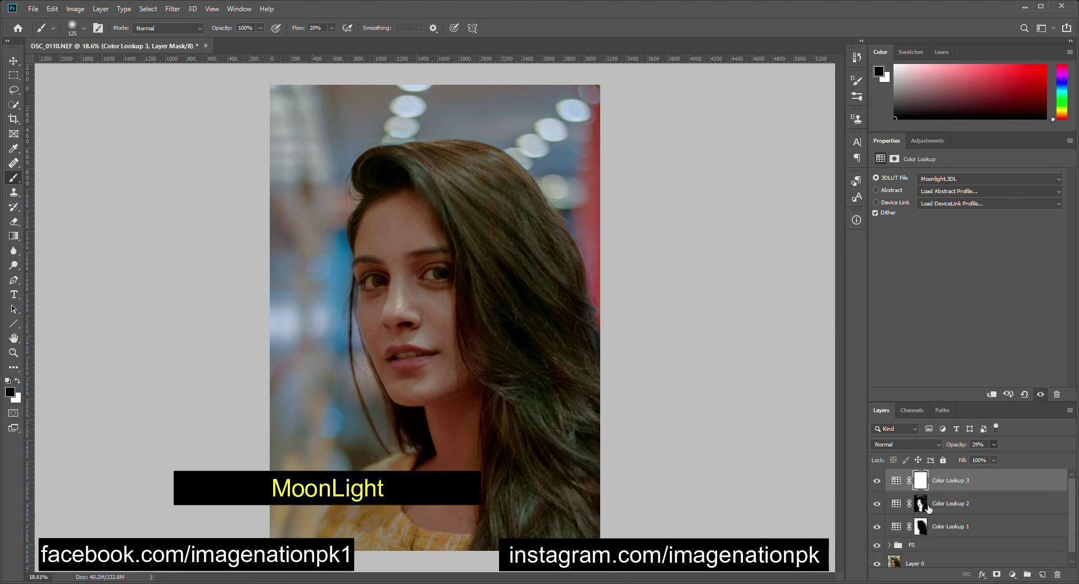
left_click_drag(922, 531, 920, 481)
left_click(877, 481)
left_click(877, 481)
Step: Enlarge the brush to 700 px, paint black over the yellow dress on the Color Lookup 3 mask and compare the layer's effect
key("bracketright")
key("bracketright")
key("bracketright")
key("bracketright")
key("bracketright")
key("bracketright")
key("bracketright")
key("bracketright")
key("bracketright")
key("bracketright")
key("bracketright")
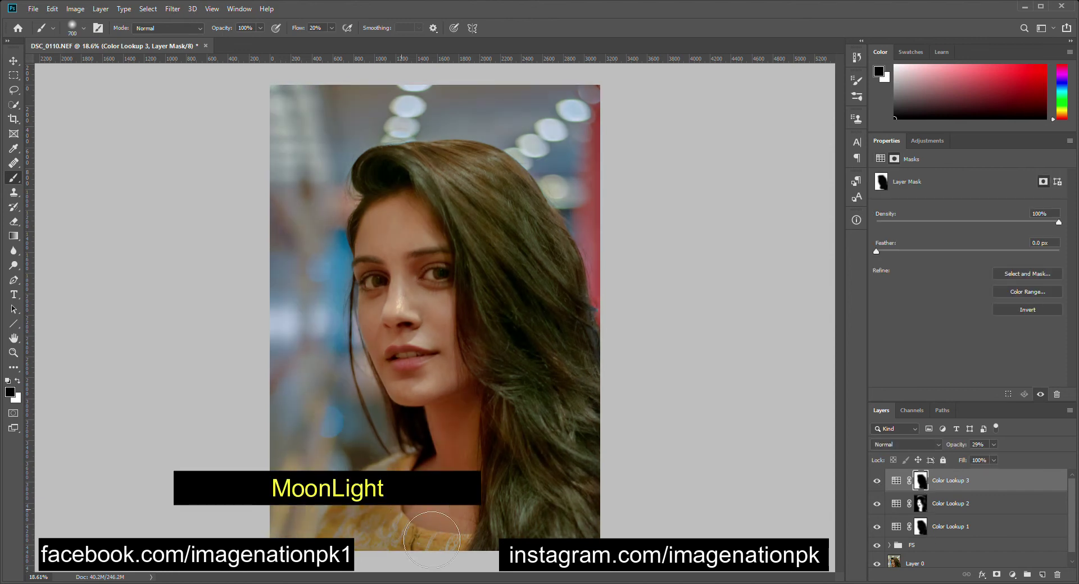
left_click_drag(421, 533, 362, 534)
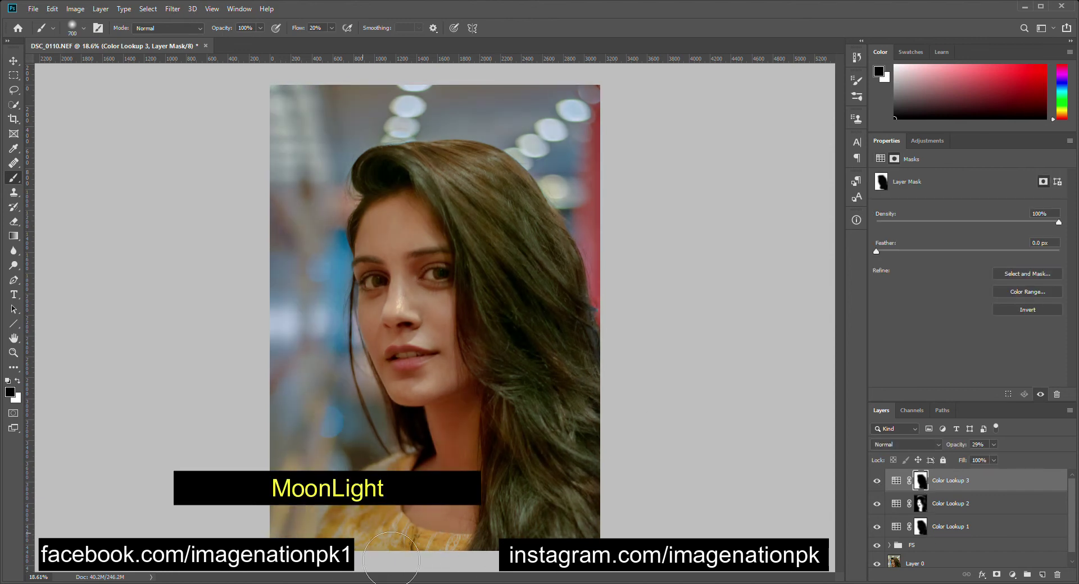
key("x")
key("x")
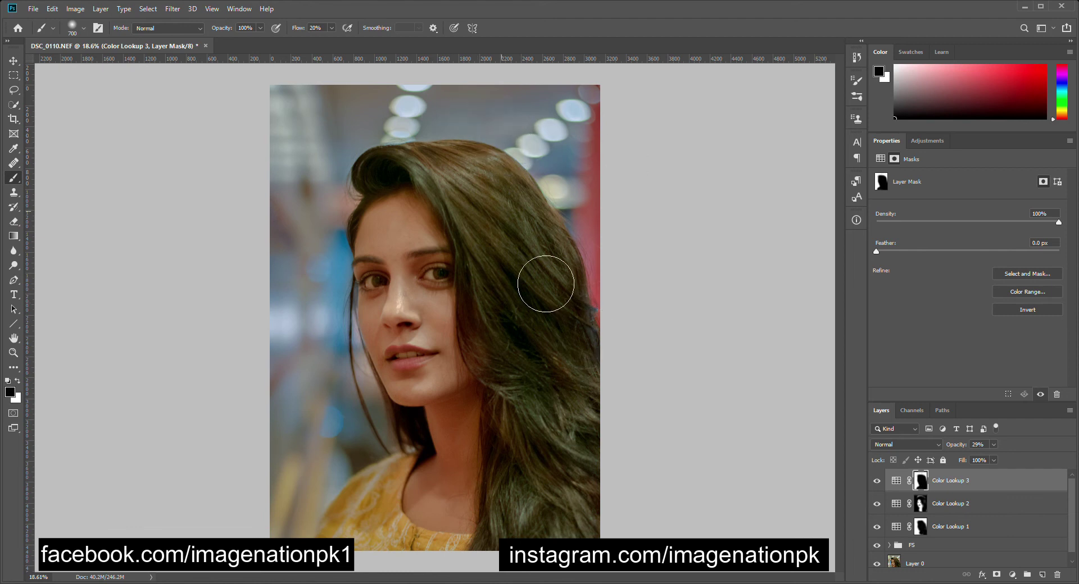
left_click(881, 482)
left_click(877, 481)
Step: Add a Curves layer that brightens the darker tones, and give it an inverted copy of the Color Lookup 3 mask
left_click(927, 141)
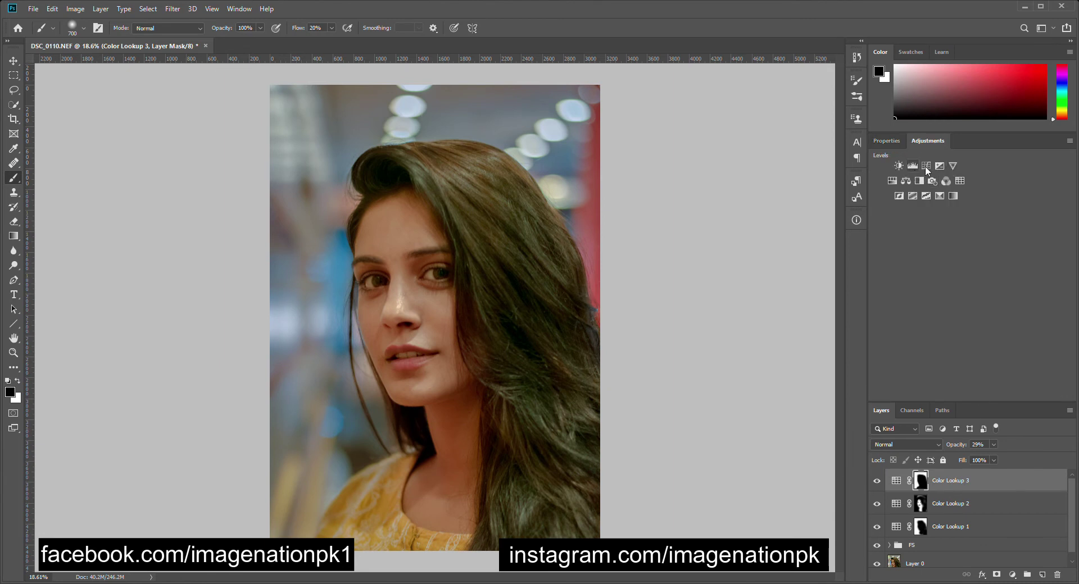
left_click(925, 166)
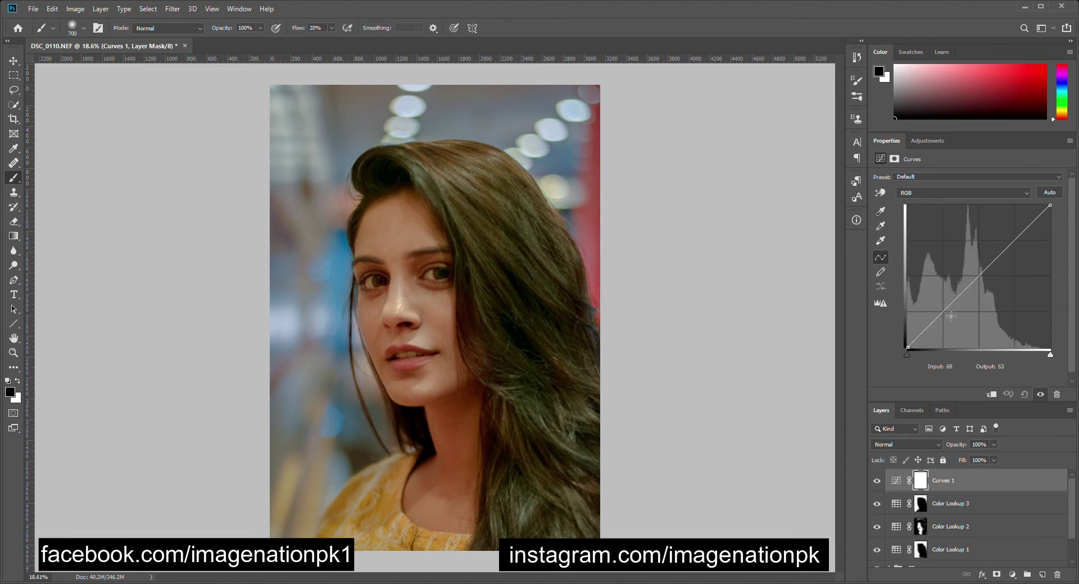
left_click_drag(951, 317, 938, 310)
left_click_drag(919, 503, 924, 489)
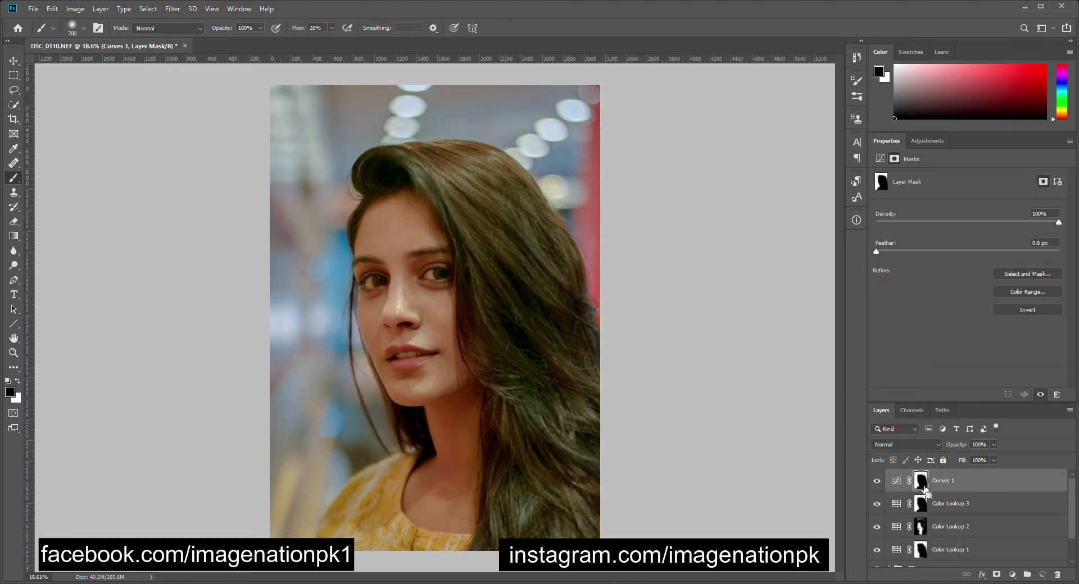
key("ctrl+i")
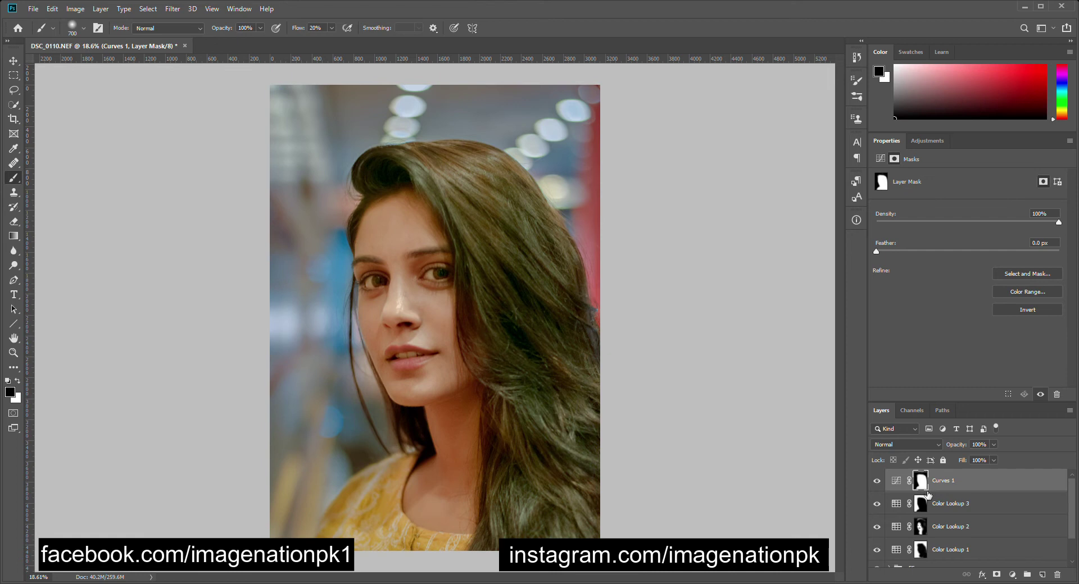
left_click(877, 481)
left_click(877, 482)
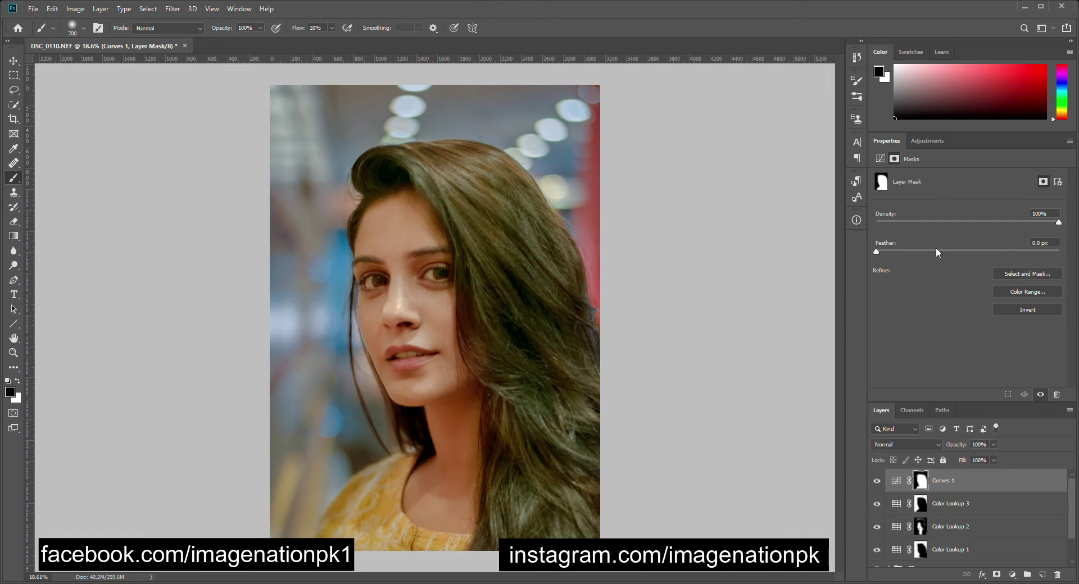
Step: Add a Curves layer above Curves 1 with a gentle S-curve, using a shadow point and an upper point at input 166, output 171
left_click(914, 144)
left_click(926, 165)
key("ctrl+m")
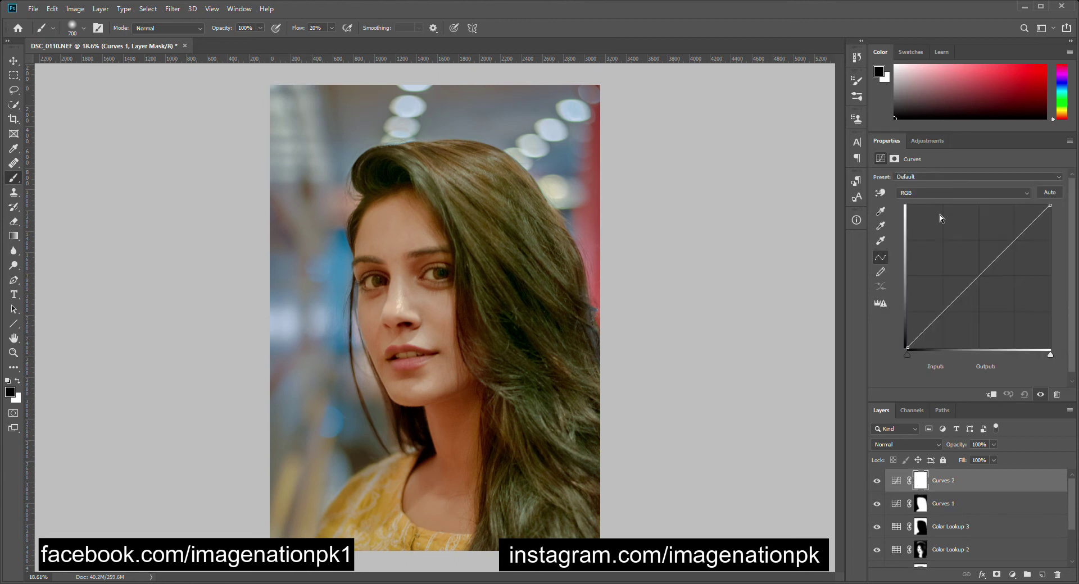
left_click(933, 325)
left_click(1000, 252)
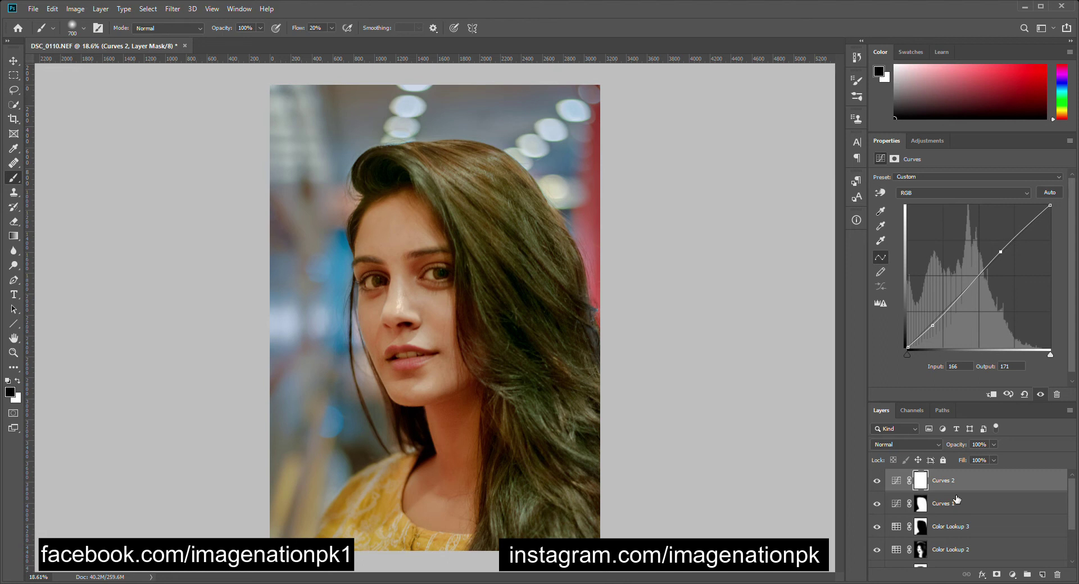
Step: Add an empty layer above Curves 2, duplicate it, and group the two layers
left_click_drag(956, 499, 955, 497)
key("ctrl+alt+shift+n")
key("x")
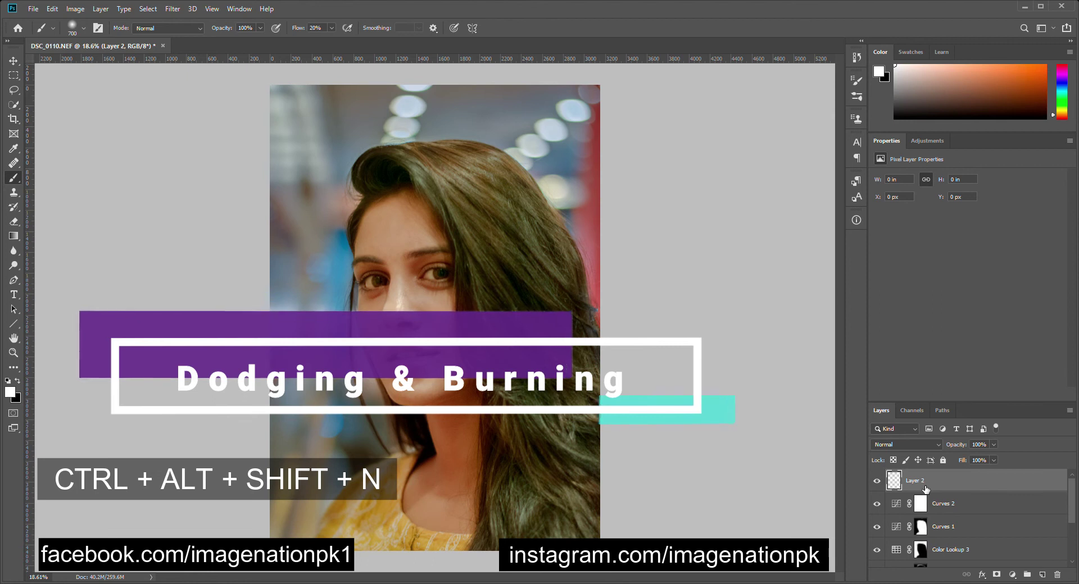
key("ctrl+j")
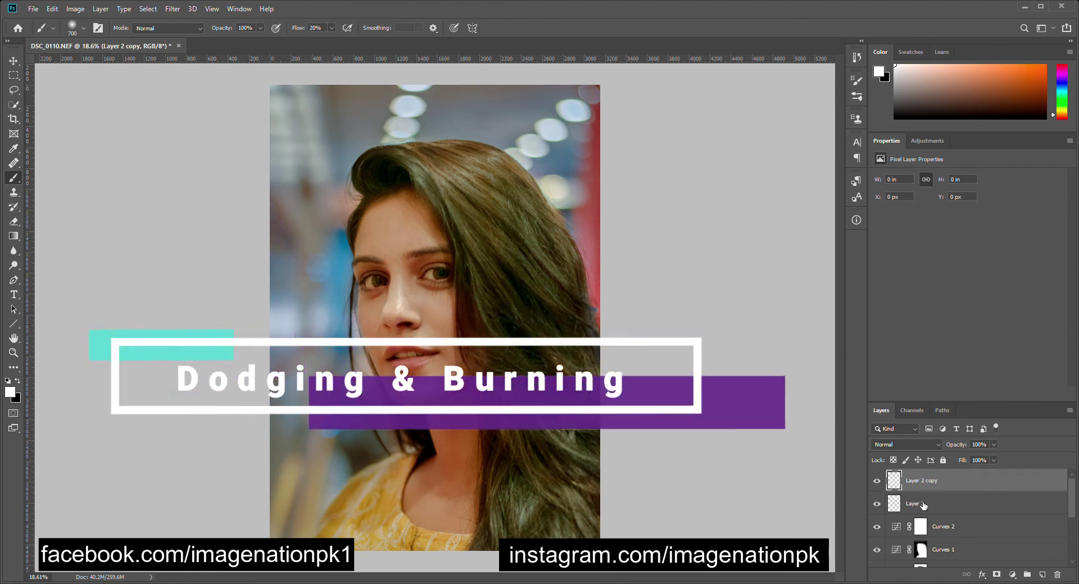
left_click(924, 503, "shift")
key("ctrl+g")
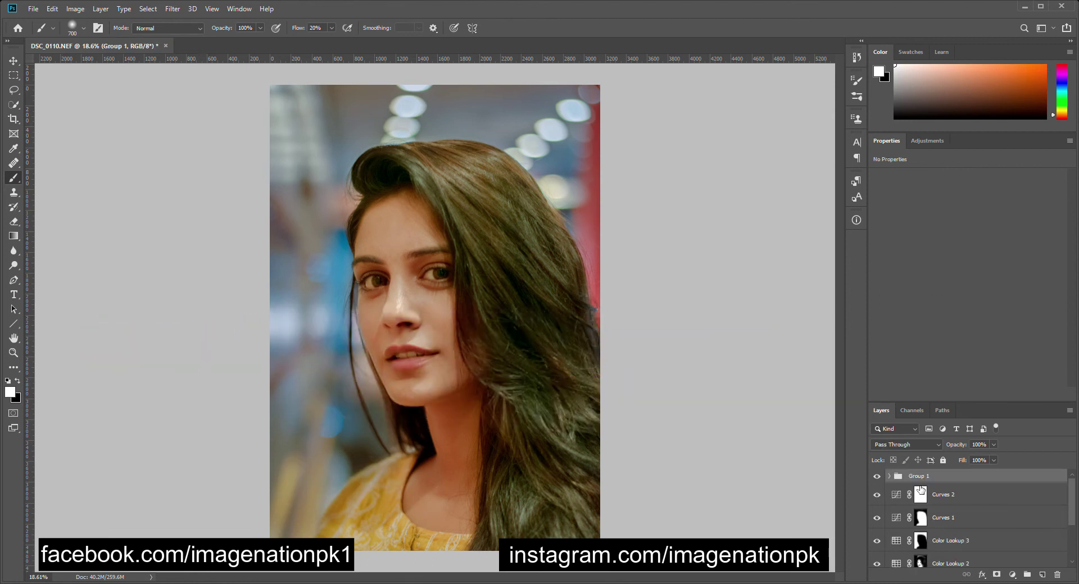
Step: Rename the new layer group DB
double_click(919, 476)
type("DB")
key("Return")
Step: Select Layer 2 inside the DB group and reduce the brush to 70 px with 3% flow
left_click(889, 476)
left_click(933, 519)
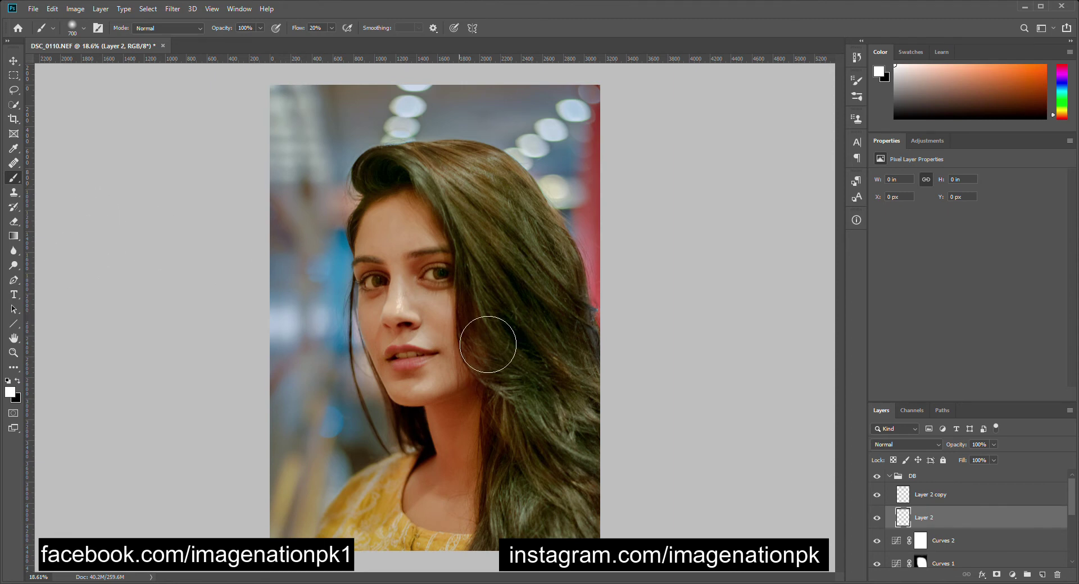
key("ctrl+plus")
key("ctrl+plus")
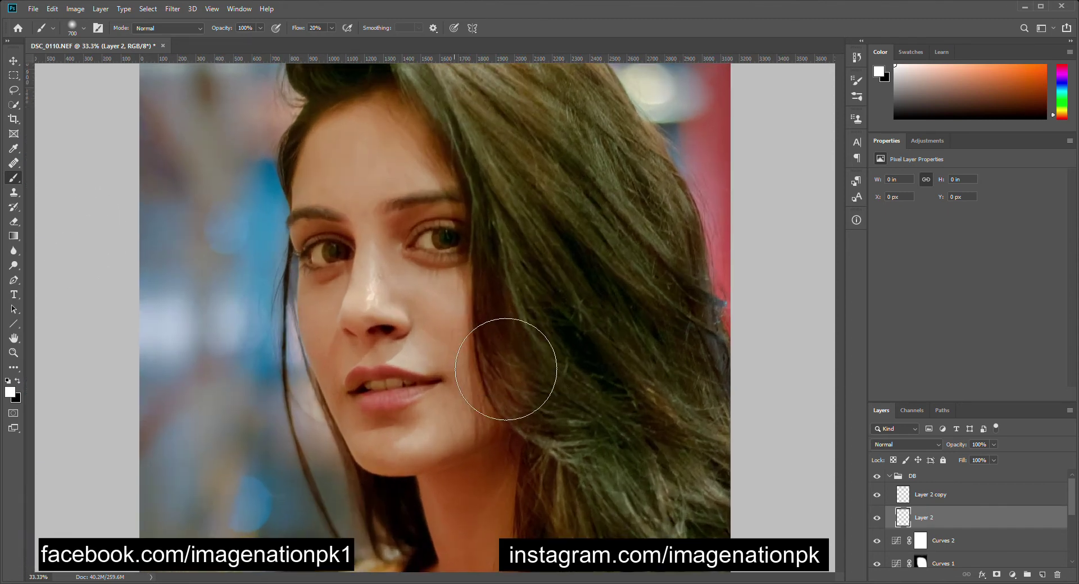
key("ctrl+plus")
key("bracketleft")
key("bracketleft")
key("bracketleft")
key("bracketleft")
key("bracketleft")
key("bracketleft")
key("bracketleft")
key("bracketleft")
key("bracketleft")
key("bracketleft")
key("bracketleft")
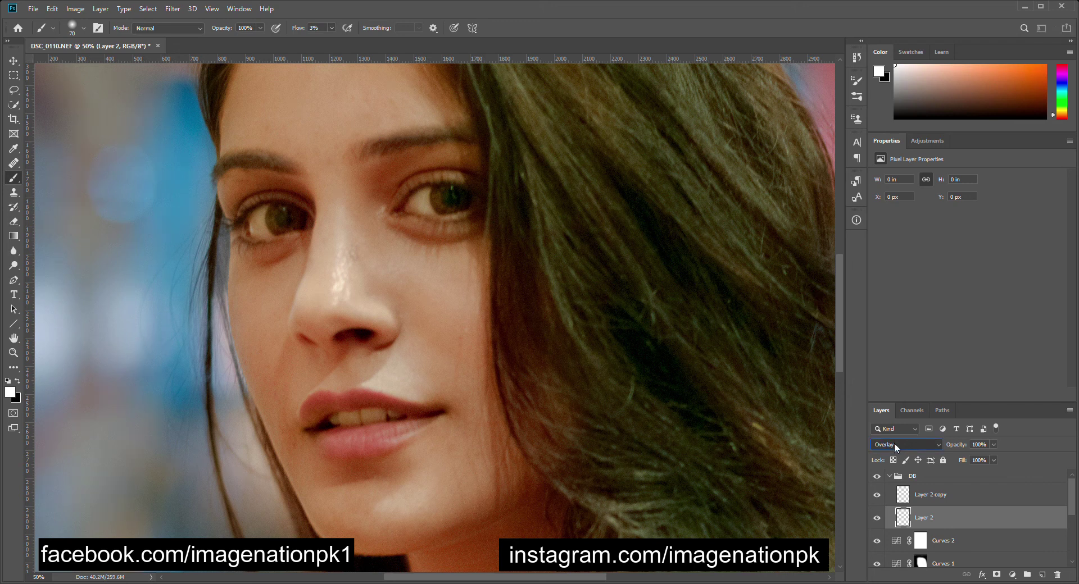
Step: Set the blend mode of both Layer 2 copy and Layer 2 to Soft Light
left_click(933, 500)
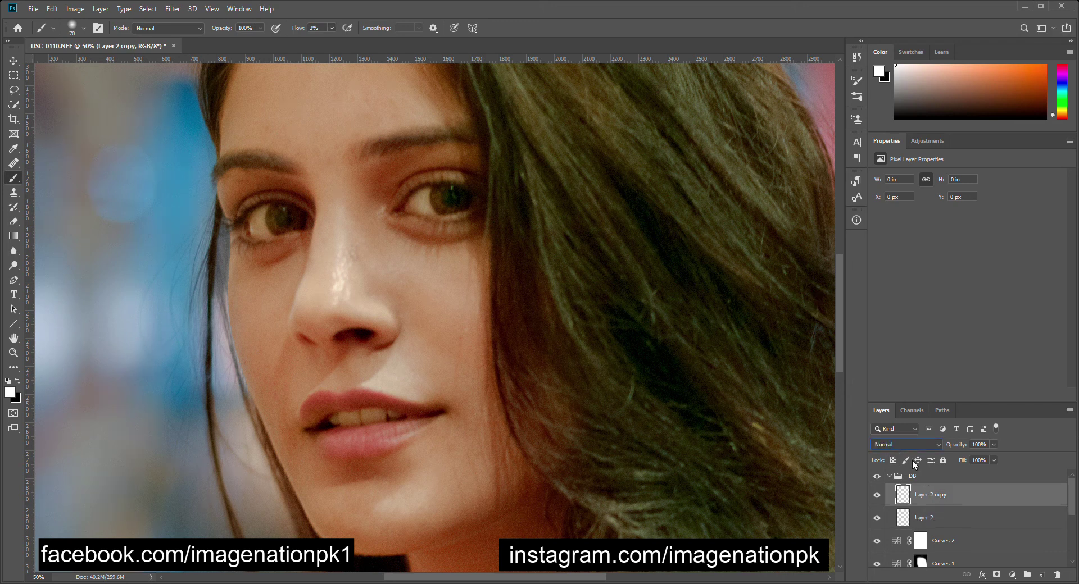
left_click(902, 446)
left_click(893, 449)
left_click(934, 520)
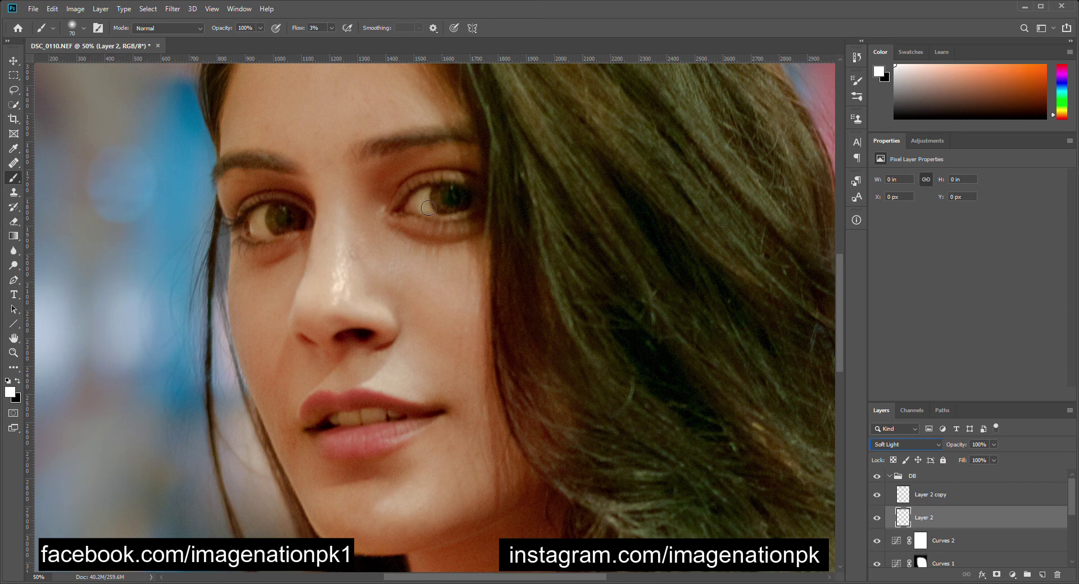
Step: Dodge both eyes and the lower lip by painting white over them on Layer 2
mouse_move(436, 215)
left_mouse_down()
mouse_move(437, 199)
mouse_move(422, 212)
left_mouse_up()
left_click_drag(268, 224, 265, 229)
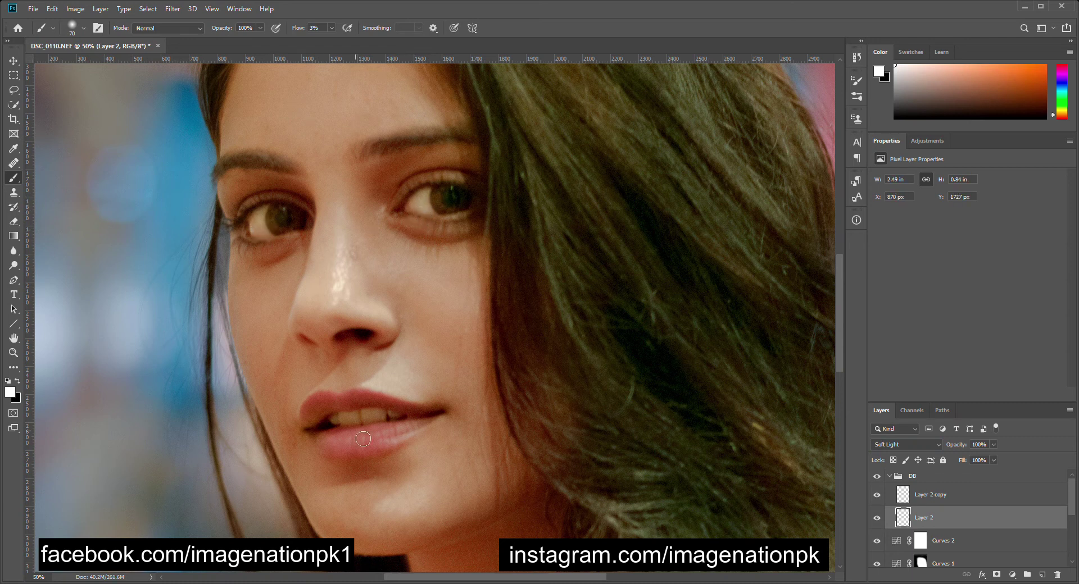
mouse_move(350, 424)
left_mouse_down()
mouse_move(398, 426)
mouse_move(355, 426)
left_mouse_up()
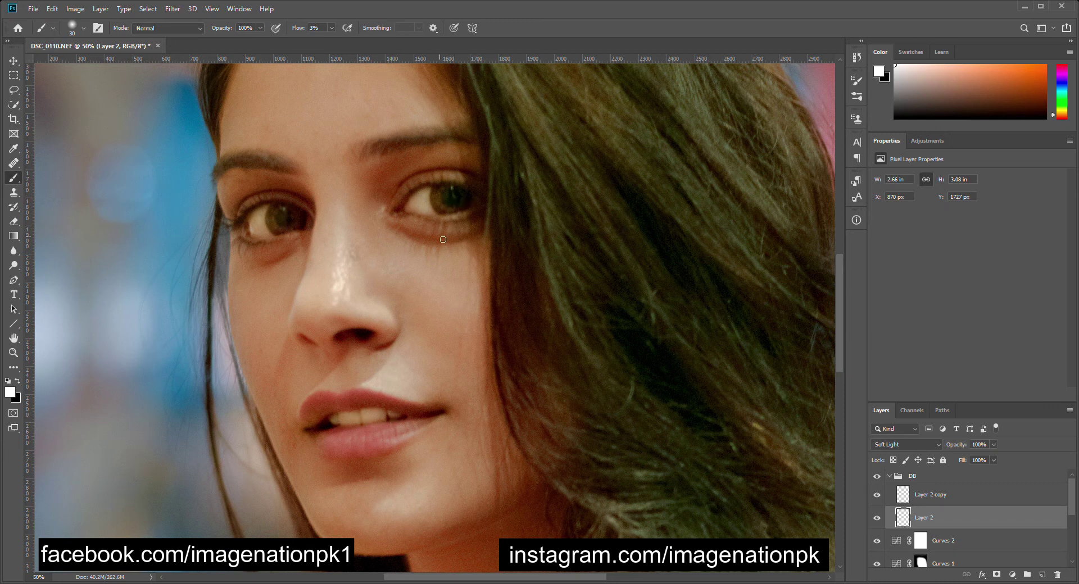
Step: Burn the irises of both eyes by painting black on Layer 2 copy with a 30 px brush
left_click(944, 497)
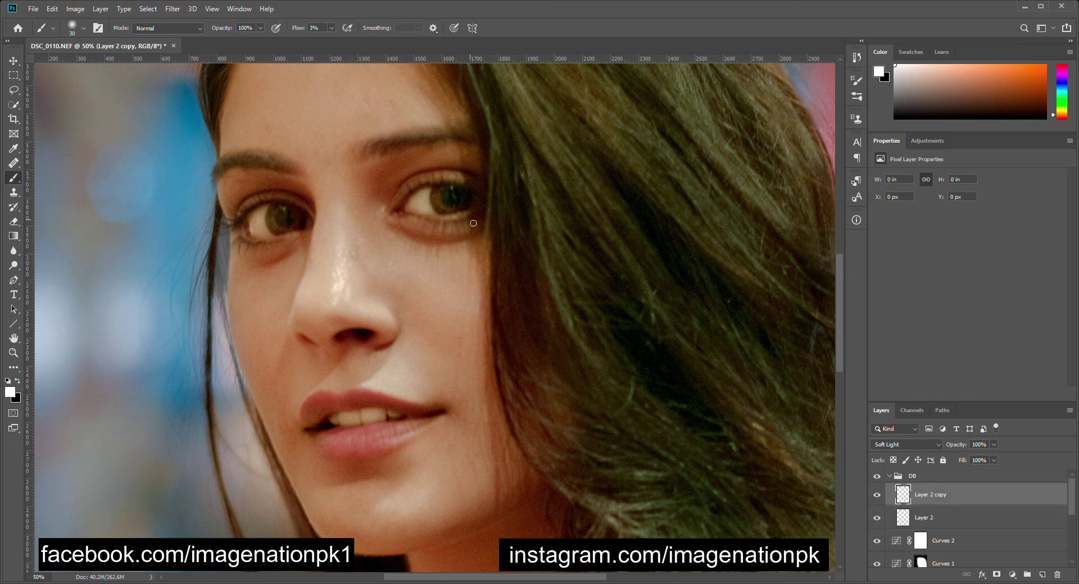
key("x")
left_click_drag(454, 203, 461, 203)
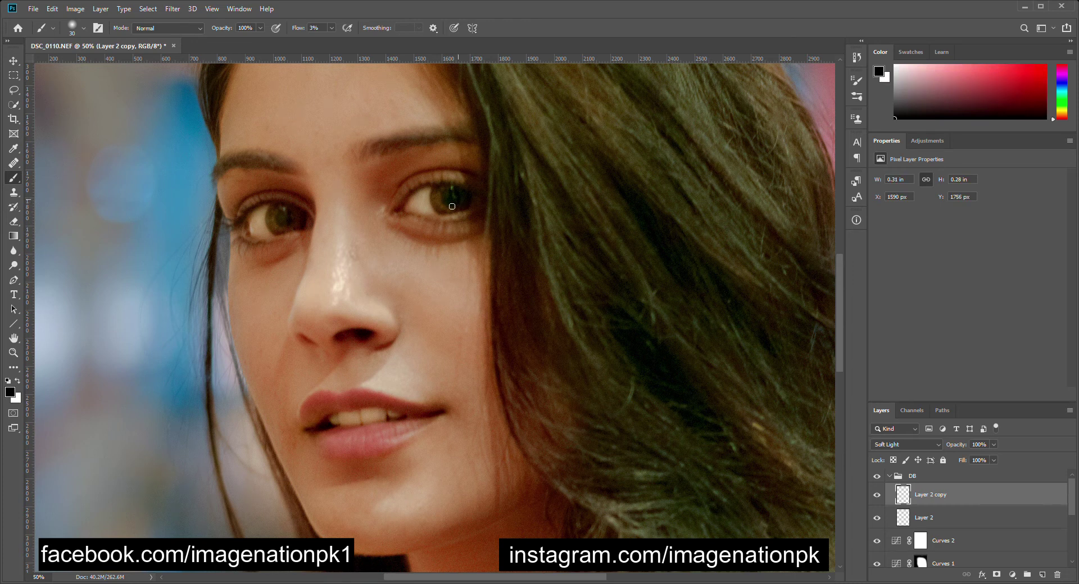
Step: Compare the portrait with and without the DB group, and set Layer 2's opacity to 60%
left_click(878, 476)
key("ctrl+minus")
key("ctrl+minus")
key("ctrl+minus")
key("ctrl+plus")
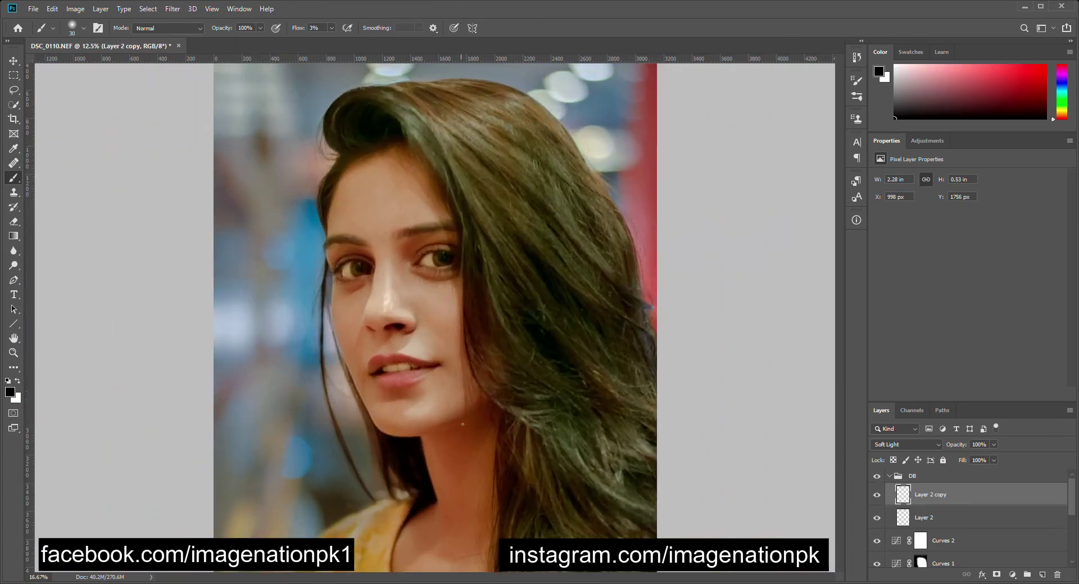
left_click(877, 477)
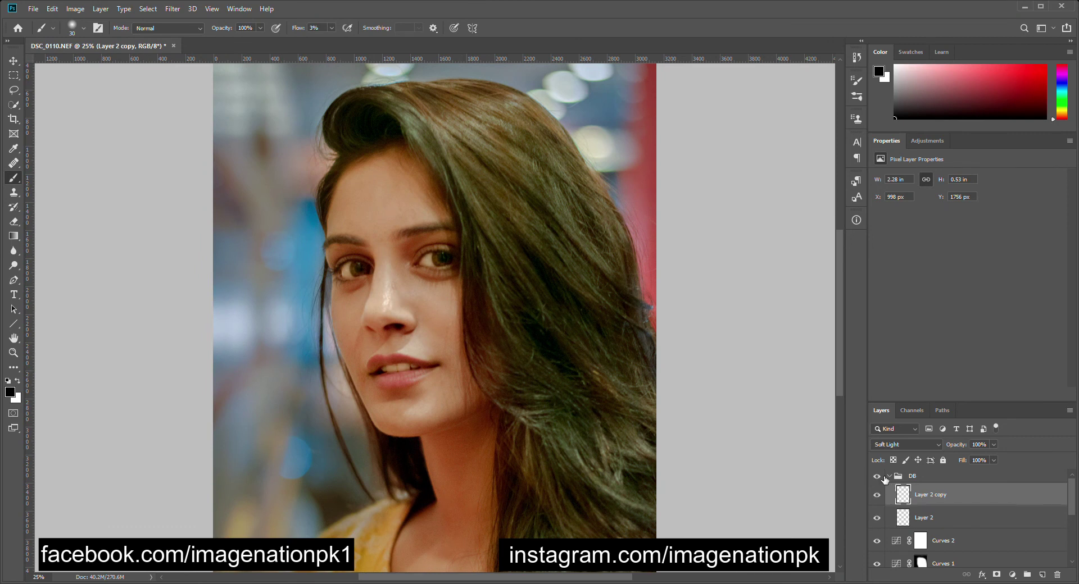
left_click(893, 478)
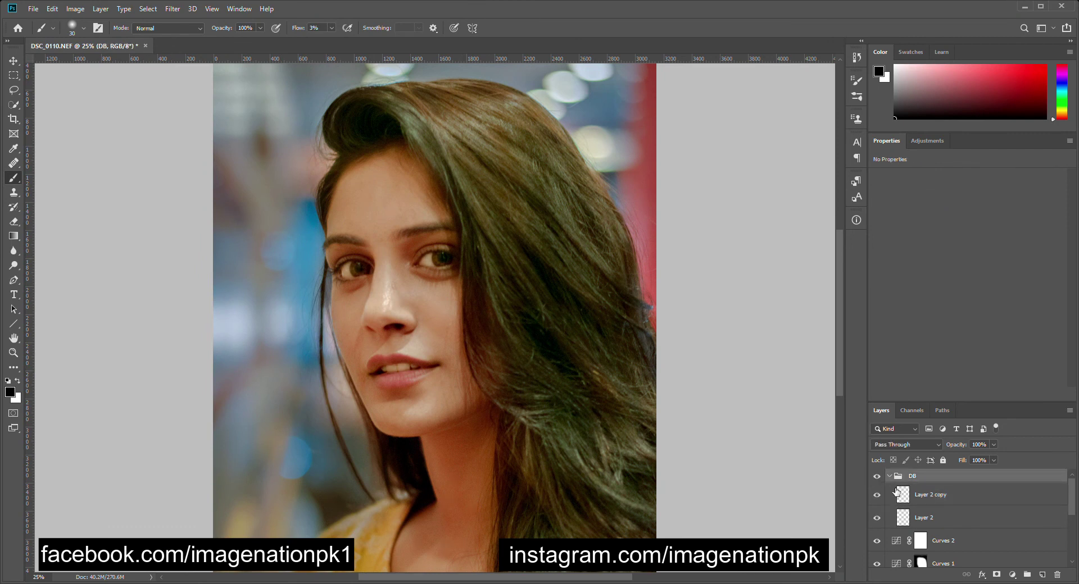
left_click(936, 529)
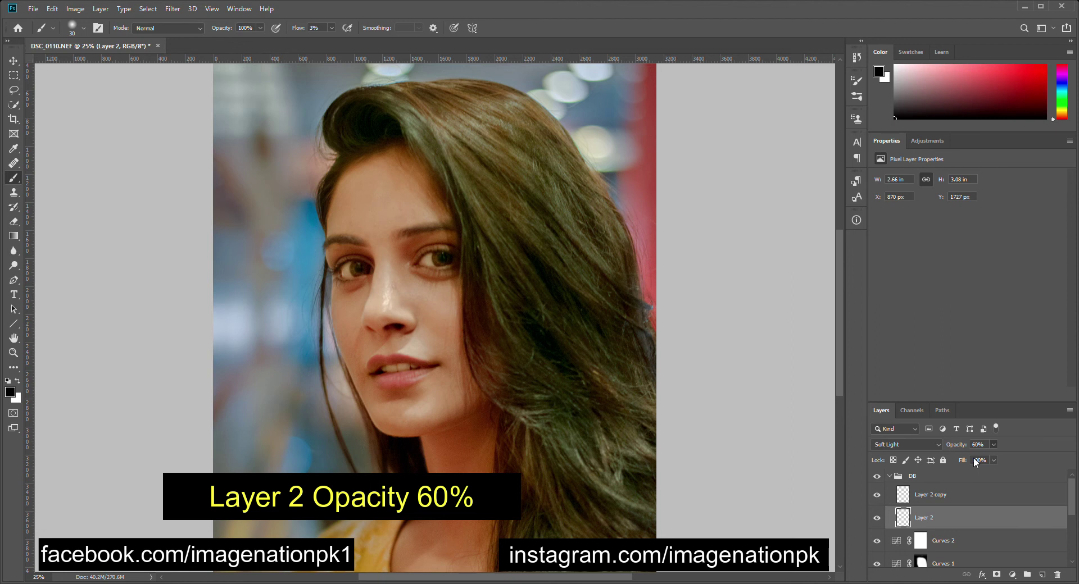
left_click(878, 520)
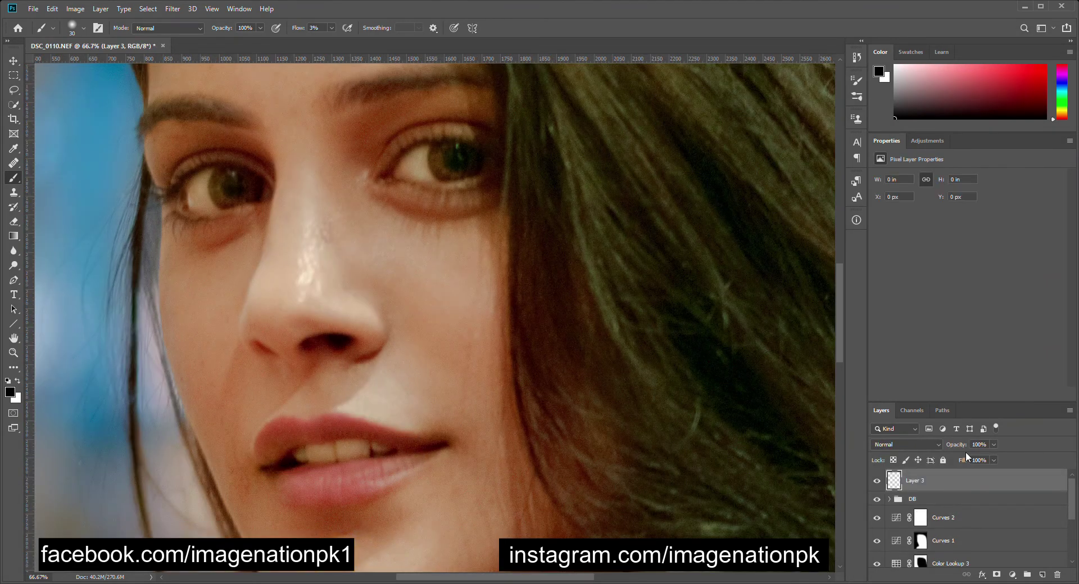
Step: Name the new empty layer above the DB group Lips
double_click(917, 481)
type("Lips")
key("Return")
Step: Choose a bright red foreground colour and paint over both lips on the Lips layer with a 50 px brush
left_click(293, 446, "alt")
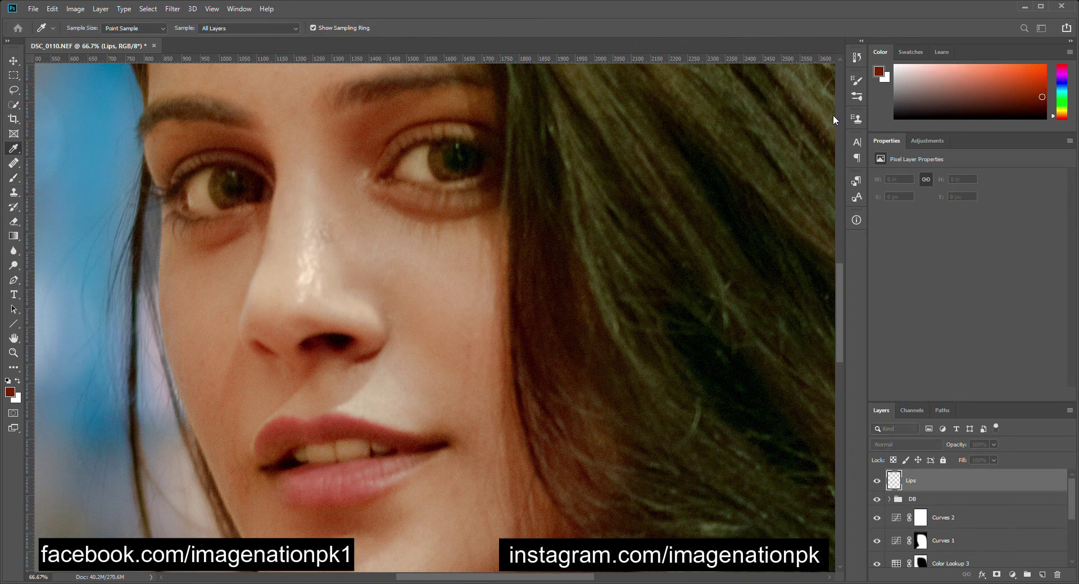
left_click(938, 108)
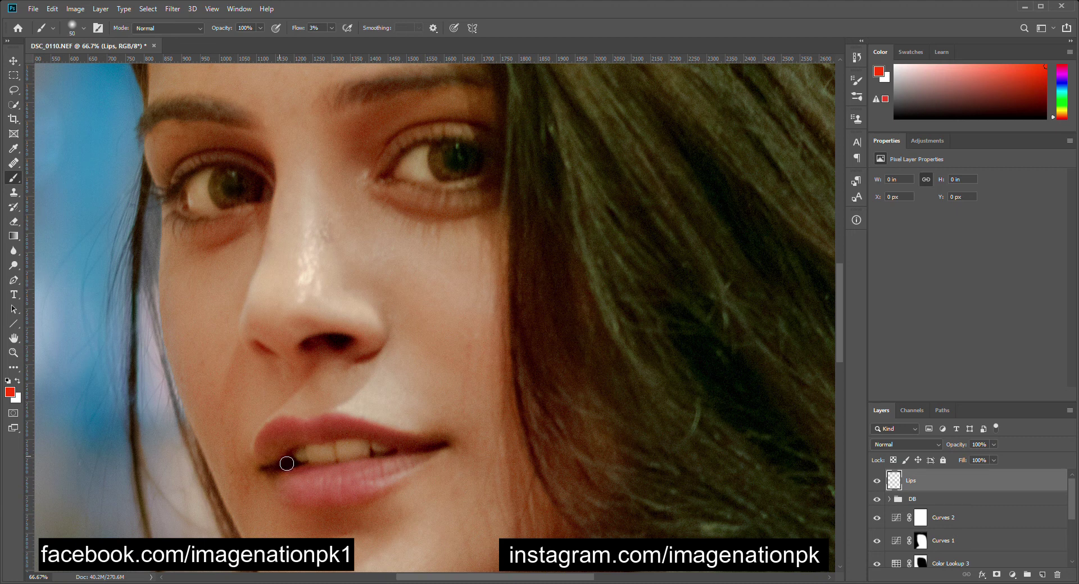
mouse_move(286, 464)
left_mouse_down()
mouse_move(285, 449)
mouse_move(300, 444)
mouse_move(376, 442)
mouse_move(271, 453)
mouse_move(294, 499)
mouse_move(388, 471)
mouse_move(344, 499)
mouse_move(399, 481)
mouse_move(300, 495)
mouse_move(327, 440)
left_mouse_up()
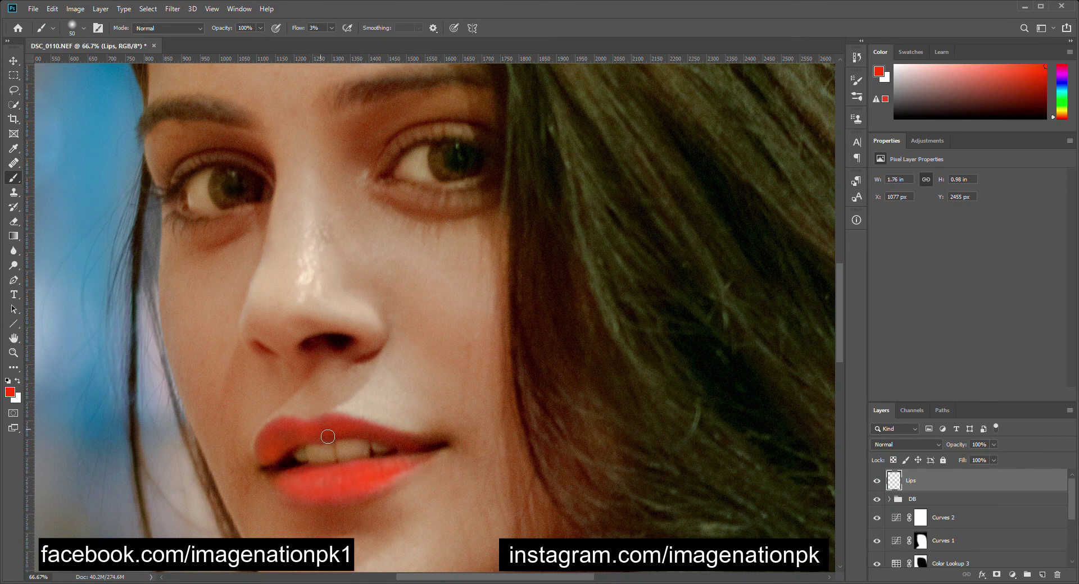
Step: Set the Lips layer's blend mode to Color and compare the portrait with and without it
key("ctrl+minus")
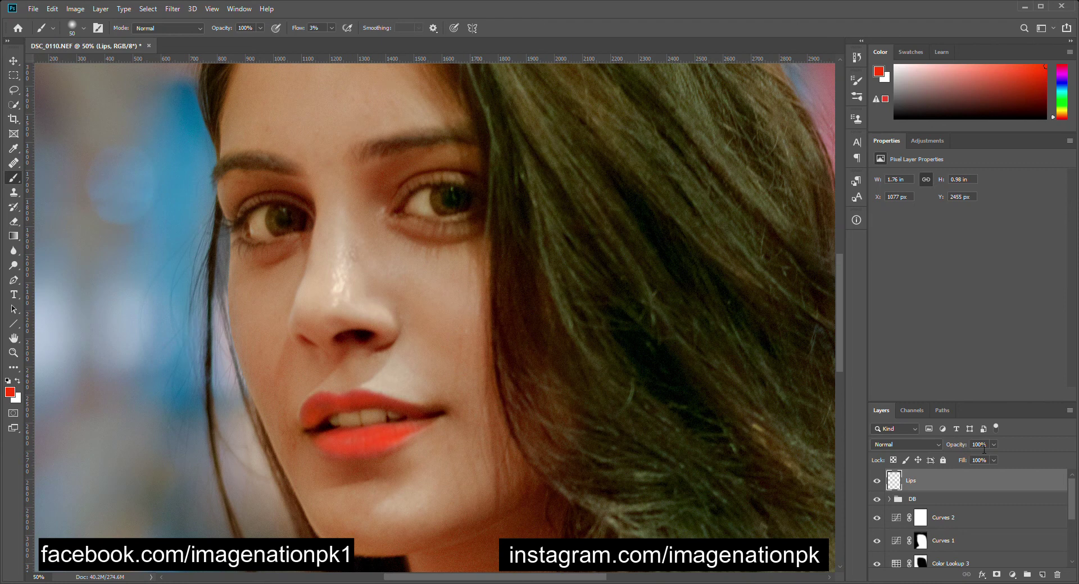
left_click(927, 445)
left_click(881, 571)
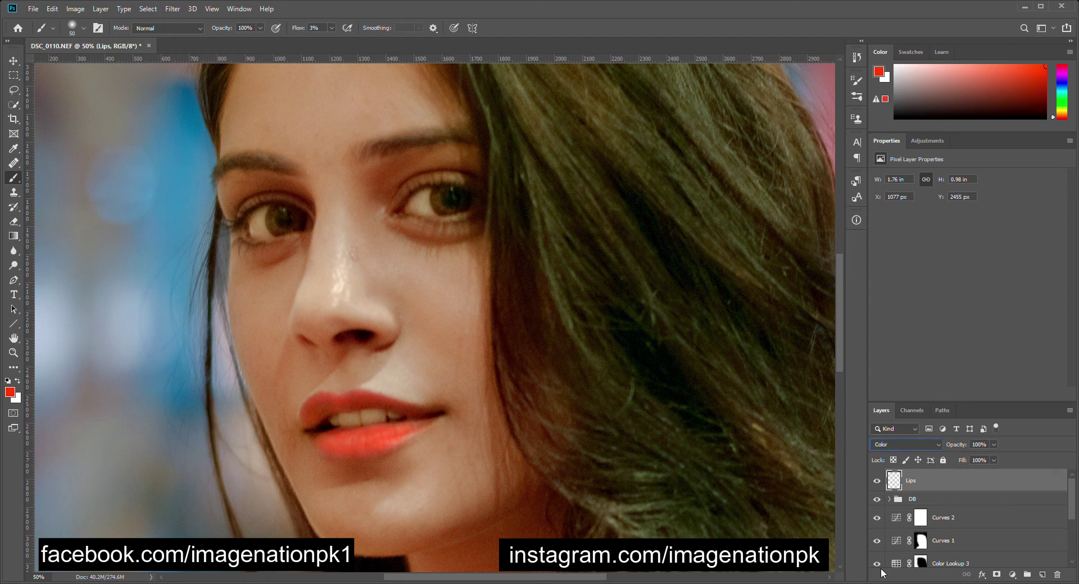
left_click(879, 483)
left_click(877, 482)
key("ctrl+minus")
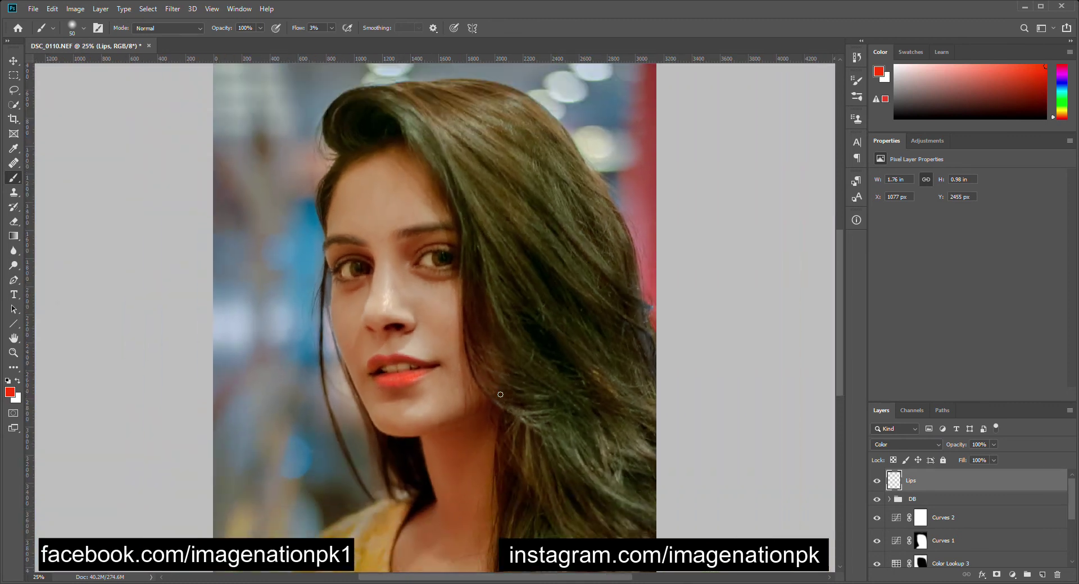
key("ctrl+minus")
Step: Select Layer 2 in the DB group and paint more white highlights on the lower lip and around the eye
left_click(894, 499)
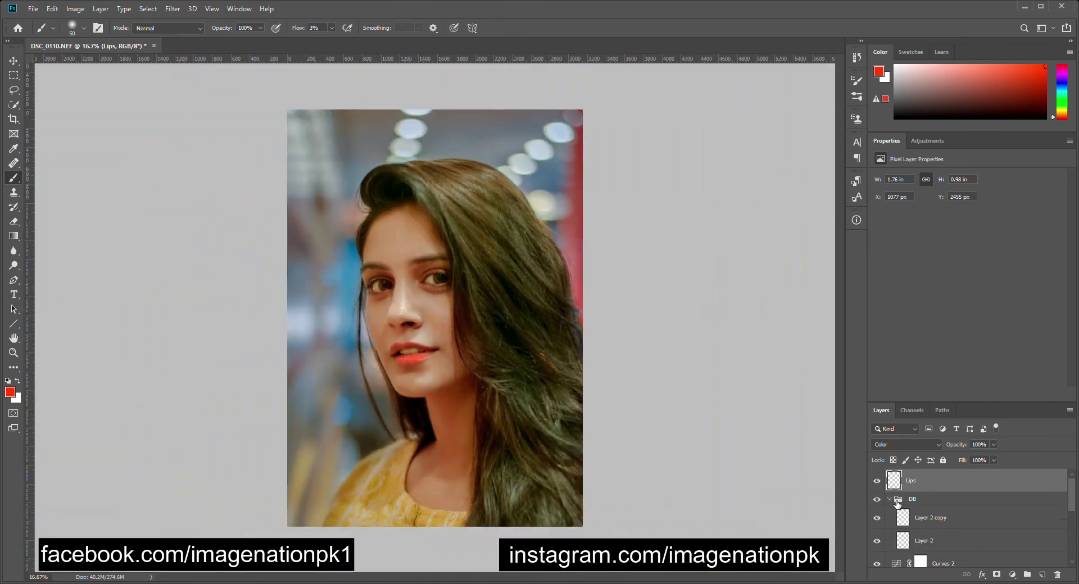
left_click(937, 549)
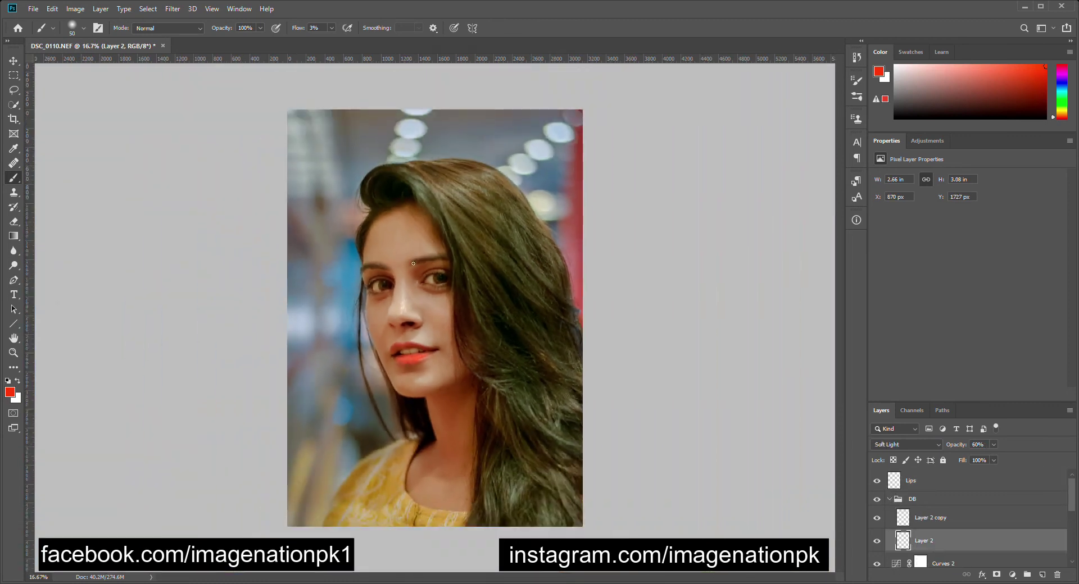
key("ctrl+plus")
key("ctrl+plus")
key("ctrl+plus")
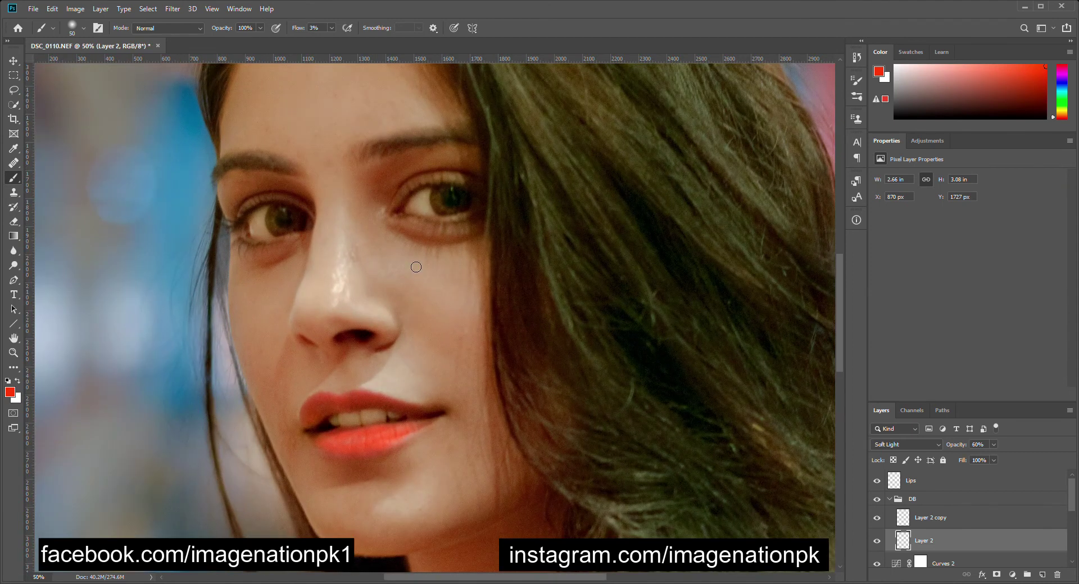
key("ctrl+plus")
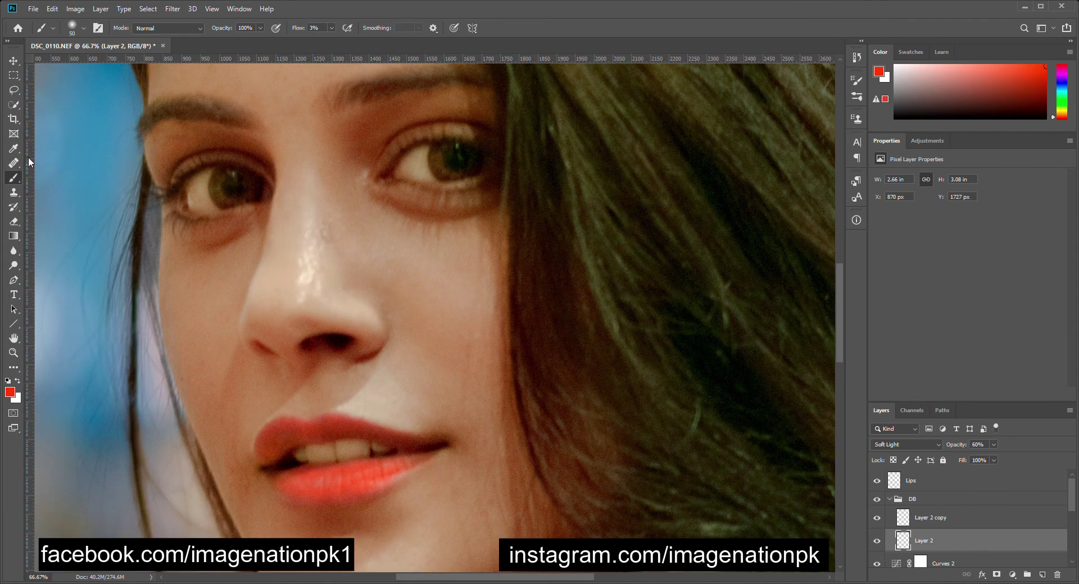
key("d")
key("x")
left_click_drag(336, 491, 396, 492)
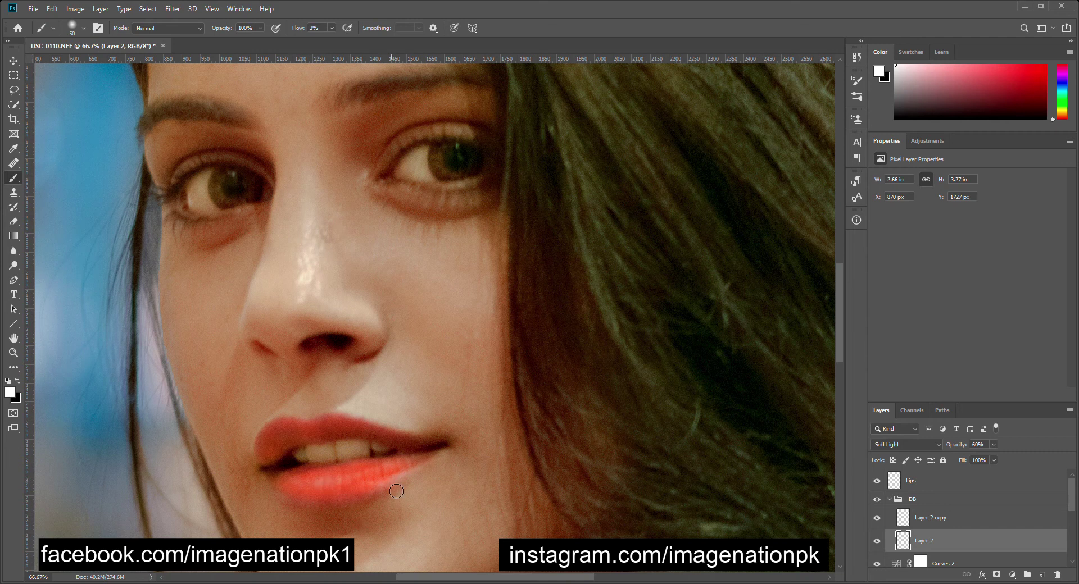
left_click(477, 136)
Step: Add a Selective Color layer and set its Blacks to Cyan +2, Magenta +6, Yellow -8 and Black -5
key("ctrl+minus")
key("ctrl+minus")
key("ctrl+minus")
key("ctrl+minus")
key("ctrl+minus")
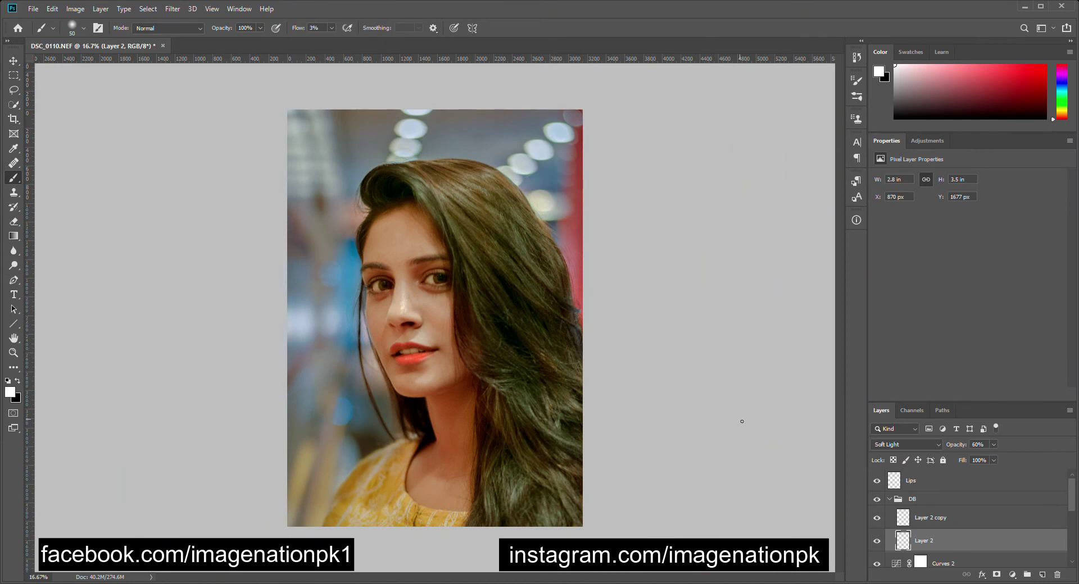
left_click(1028, 495)
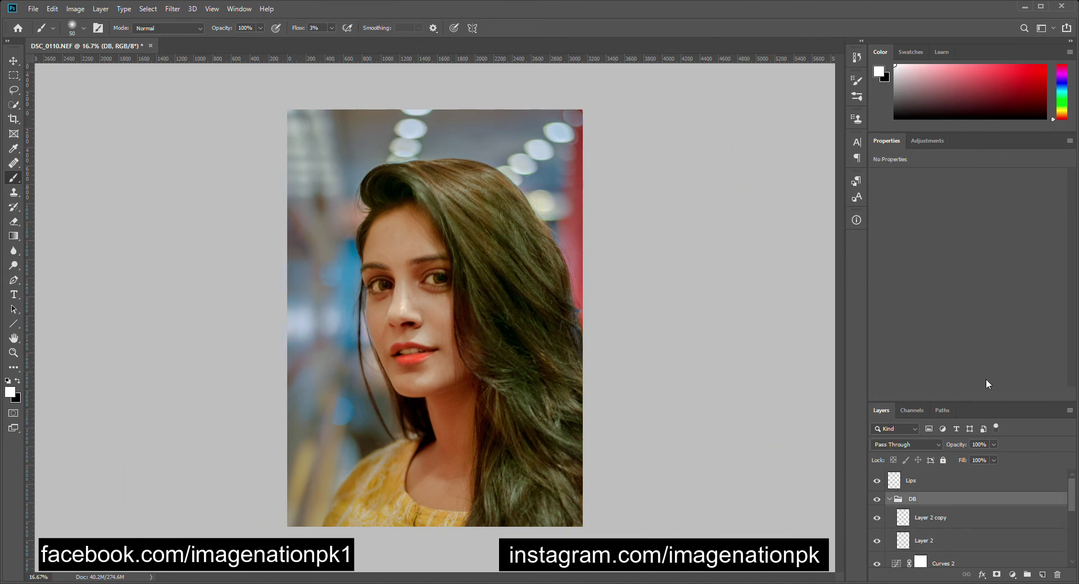
left_click(936, 144)
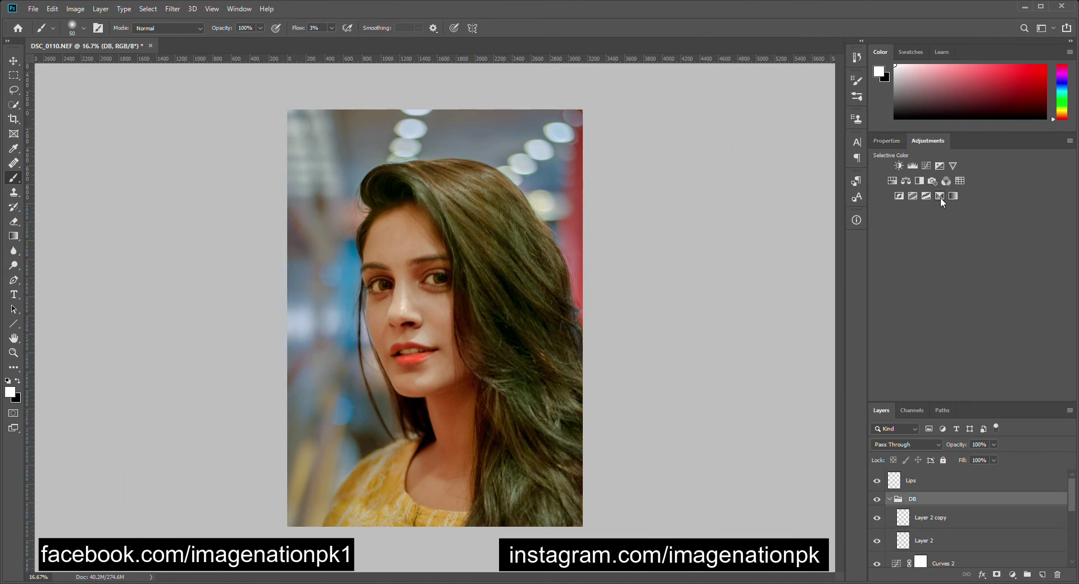
left_click(940, 196)
left_click(917, 190)
left_click(914, 268)
left_click_drag(968, 259, 963, 281)
left_click_drag(968, 237, 973, 236)
left_click_drag(967, 215, 969, 216)
Step: Move the Selective Color 1 layer above the Lips layer and compare the image with and without it
left_click_drag(968, 517, 978, 473)
left_click(878, 481)
left_click(878, 481)
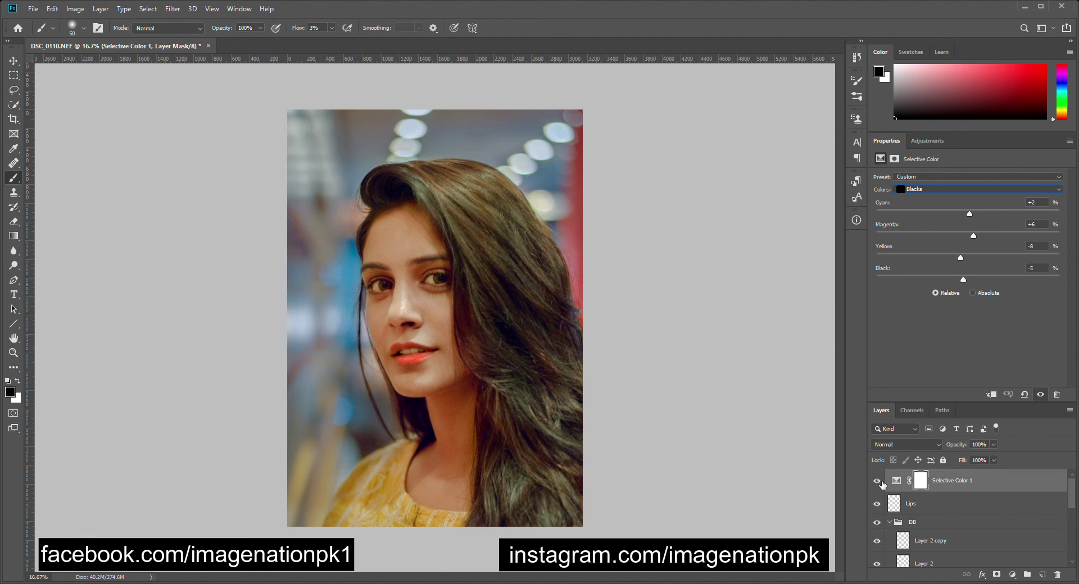
Step: Set the Selective Color layer's Reds to Magenta +7 and Black -10, and compare the image with and without the adjustment
left_click(916, 187)
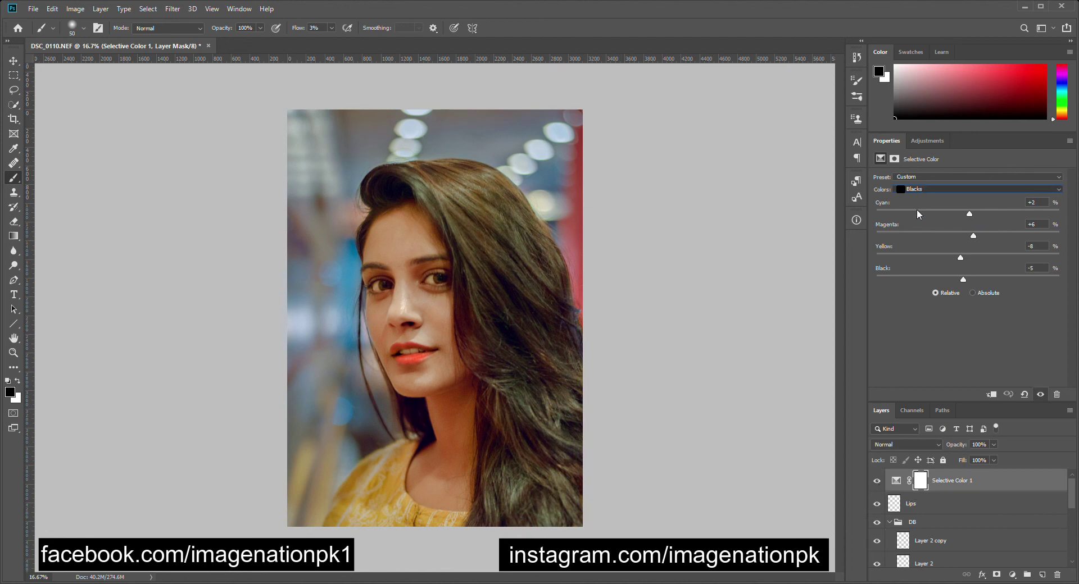
left_click(915, 198)
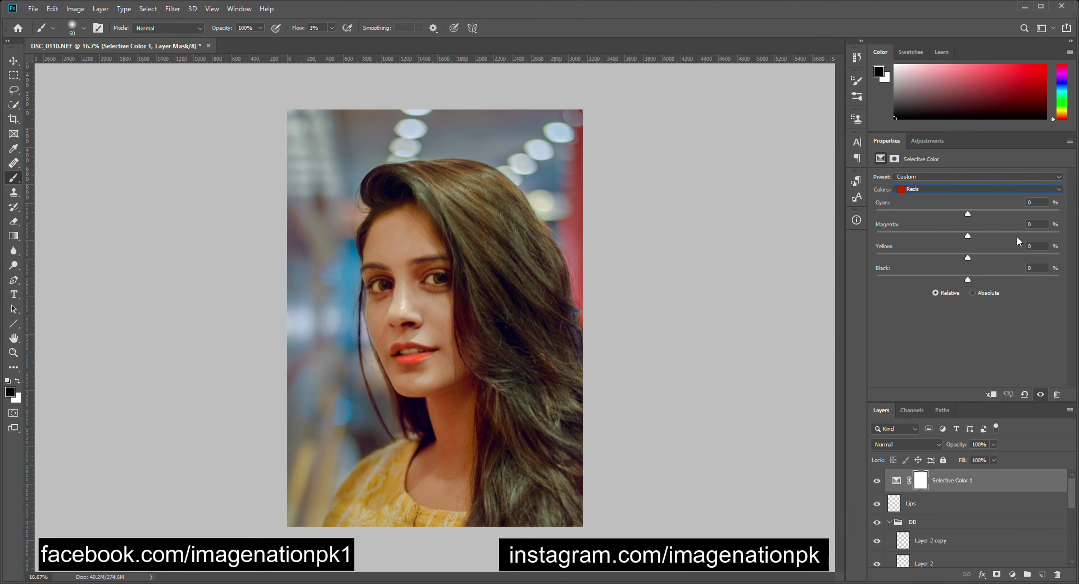
mouse_move(968, 235)
left_mouse_down()
mouse_move(1019, 239)
mouse_move(997, 236)
mouse_move(971, 261)
mouse_move(974, 236)
left_mouse_up()
left_click_drag(967, 279, 958, 280)
left_click(877, 481)
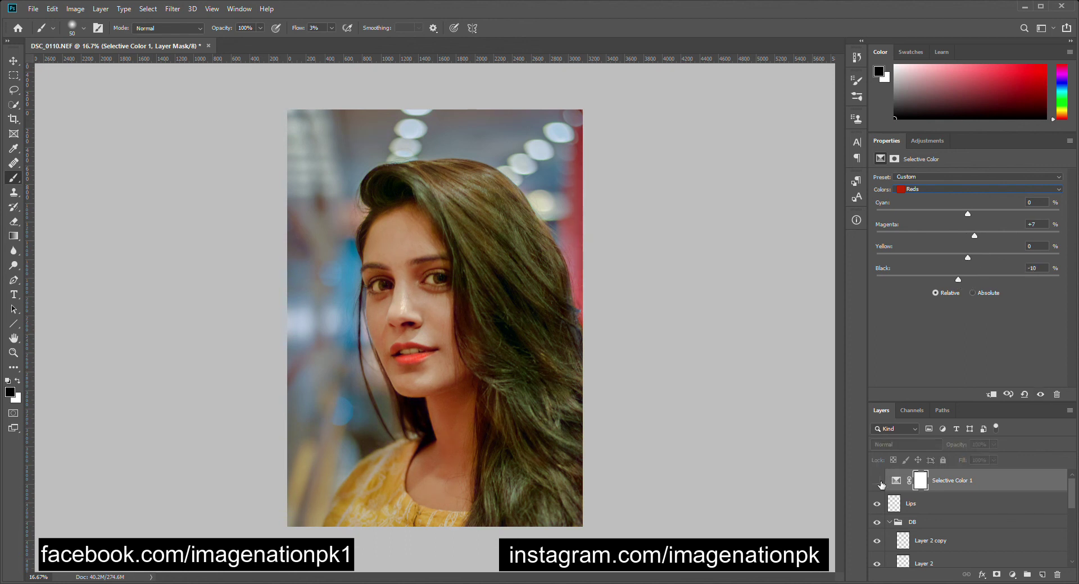
left_click(877, 481)
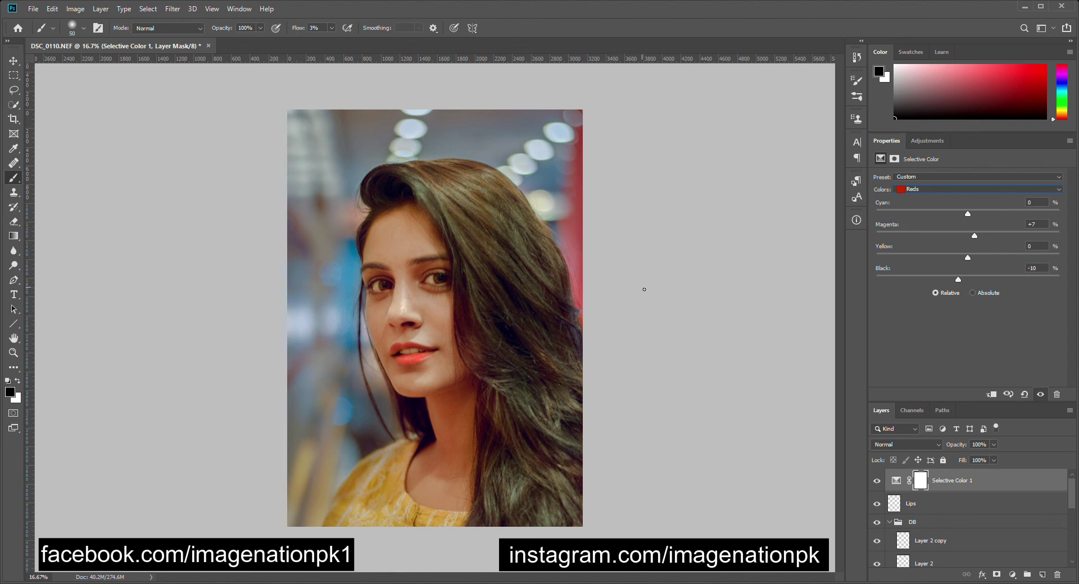
Step: Select Layer 2 in the DB group and brush white highlights along the hair
left_click(890, 524)
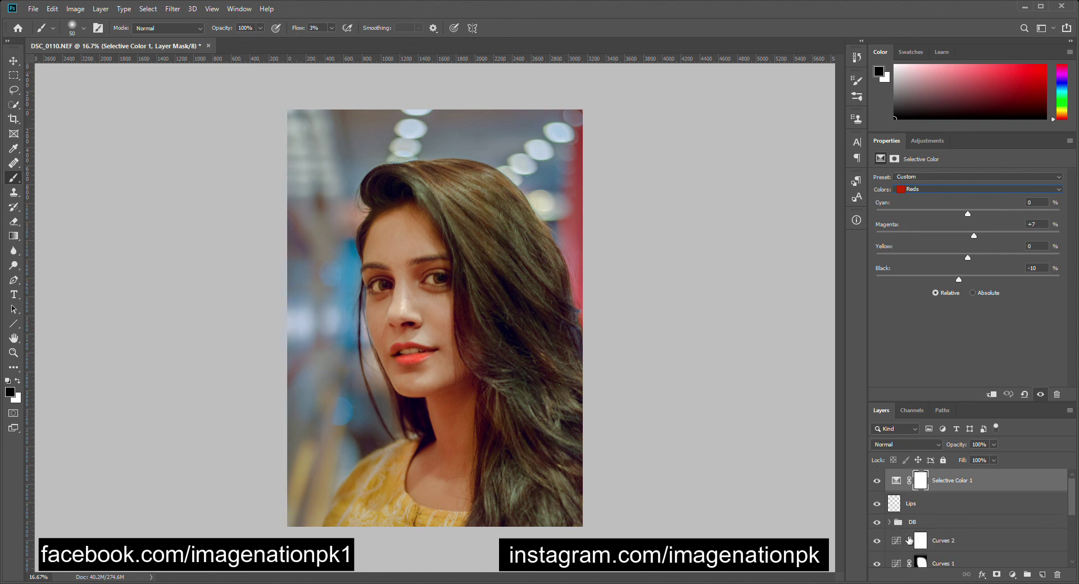
left_click(947, 561)
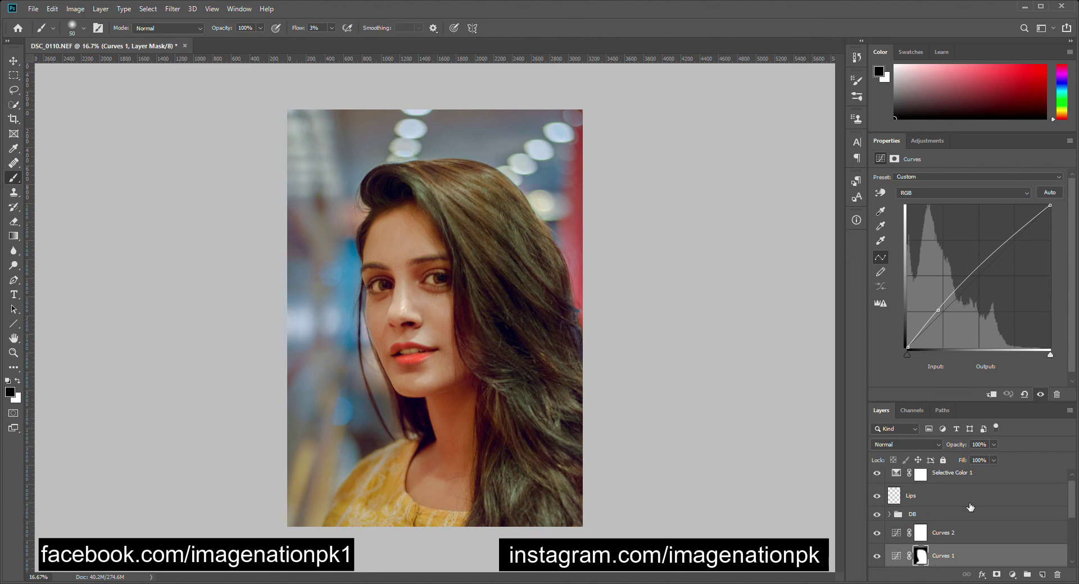
left_click(889, 514)
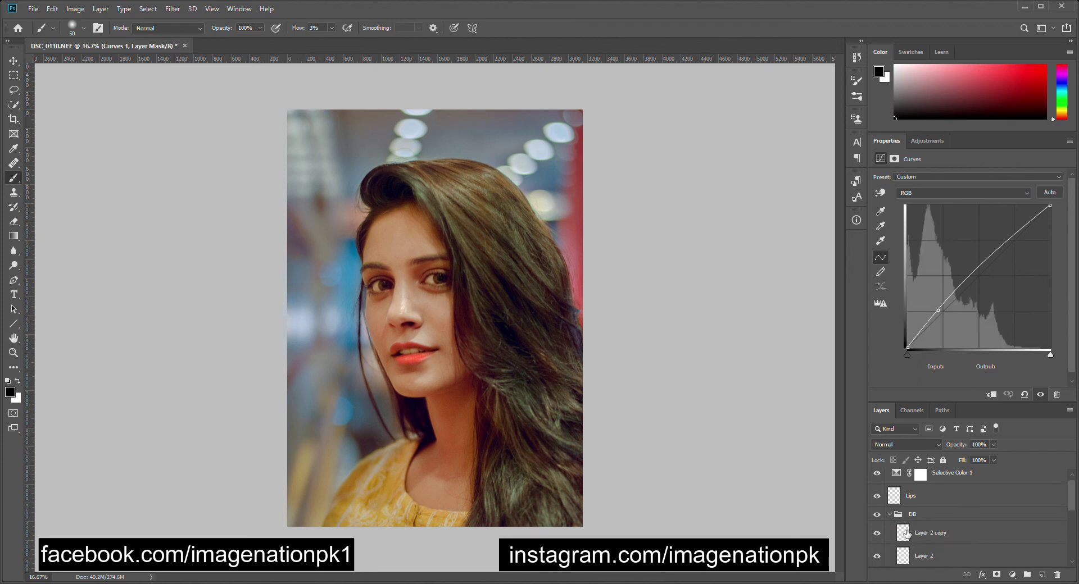
left_click(929, 558)
key("x")
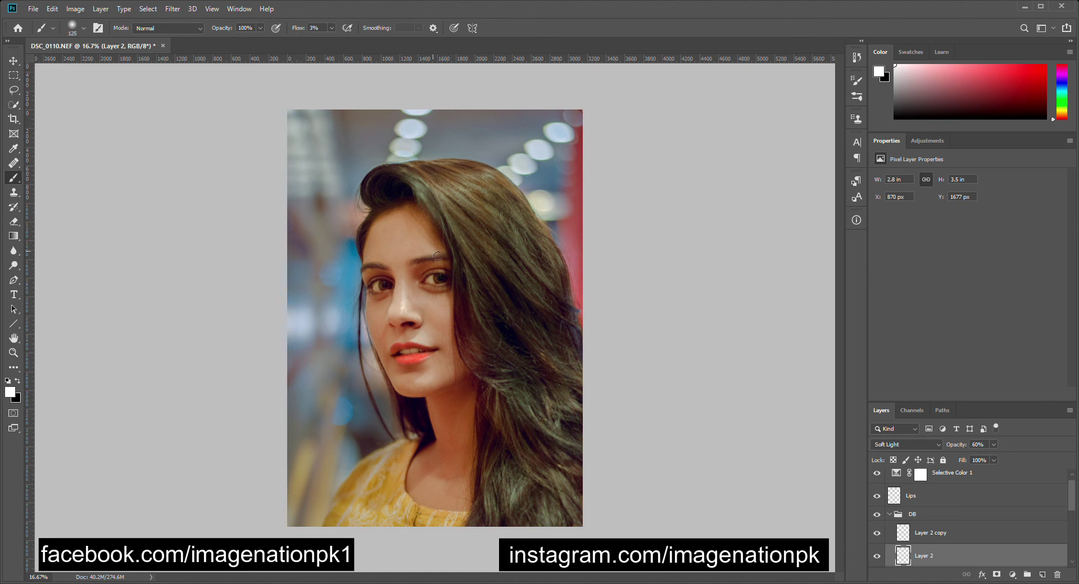
key("bracketleft")
key("bracketleft")
key("bracketleft")
key("bracketleft")
key("bracketleft")
key("bracketleft")
key("bracketleft")
key("bracketleft")
key("bracketleft")
key("bracketleft")
left_click_drag(494, 233, 605, 531)
Step: Select Layer 2 copy in the DB group and brush black shading over the hair
left_click(936, 534)
key("x")
key("bracketleft")
key("bracketleft")
key("bracketleft")
key("bracketleft")
key("bracketleft")
key("bracketleft")
key("bracketleft")
mouse_move(398, 200)
left_mouse_down()
mouse_move(573, 337)
mouse_move(546, 456)
mouse_move(629, 366)
left_mouse_up()
Step: Return to Layer 2, brush more white highlights over the hair at size 500, and compare the image with and without the DB group
key("alt+bracketleft")
key("bracketright")
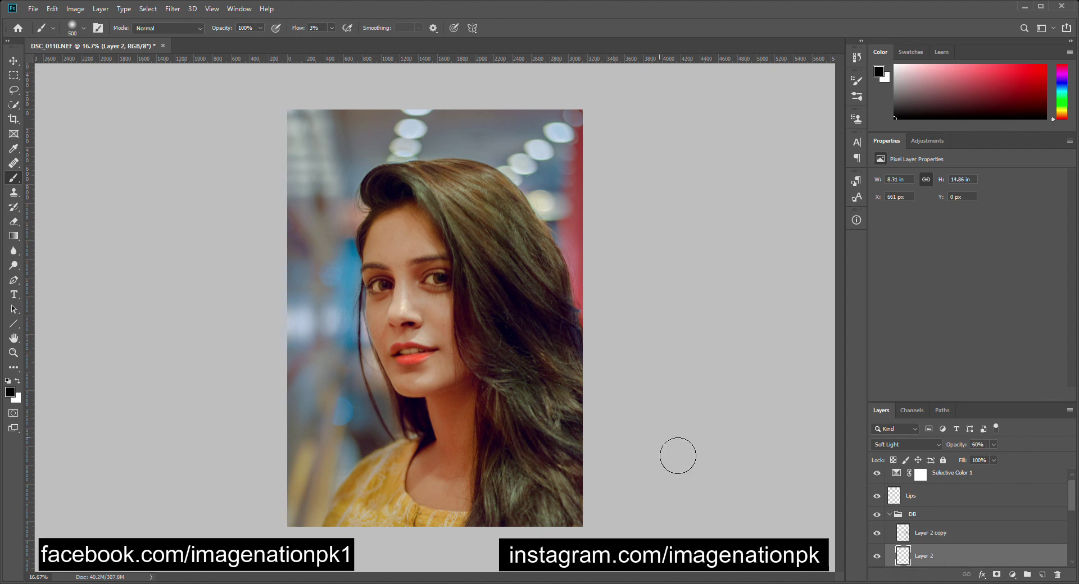
key("x")
mouse_move(582, 428)
left_mouse_down()
mouse_move(542, 295)
mouse_move(467, 216)
mouse_move(499, 209)
left_mouse_up()
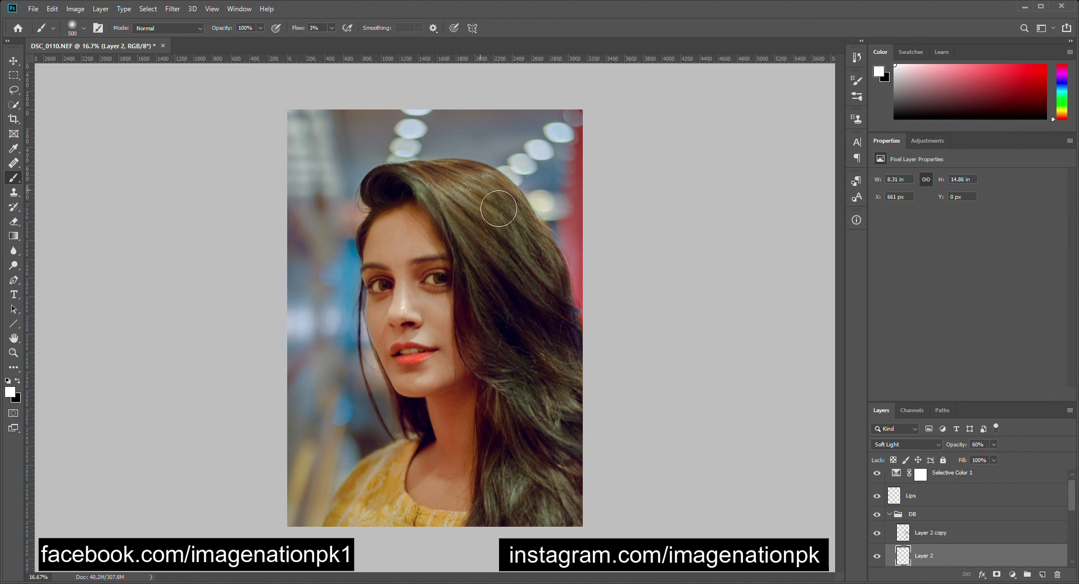
left_click(877, 515)
left_click(877, 514)
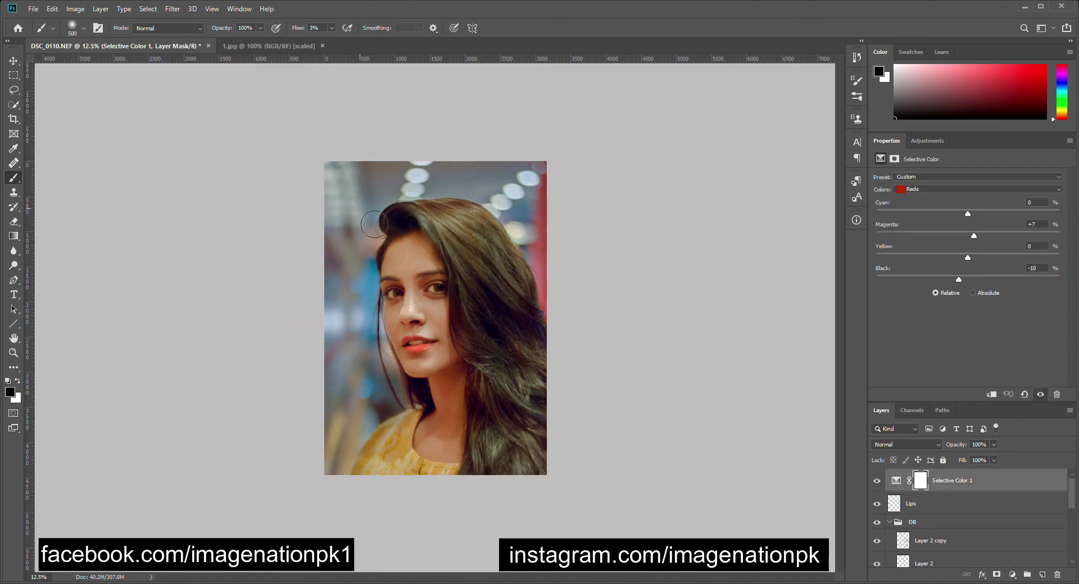
Step: Bring the bokeh picture from 1.jpg into the DSC_0110.NEF portrait as a new layer
left_click(263, 45)
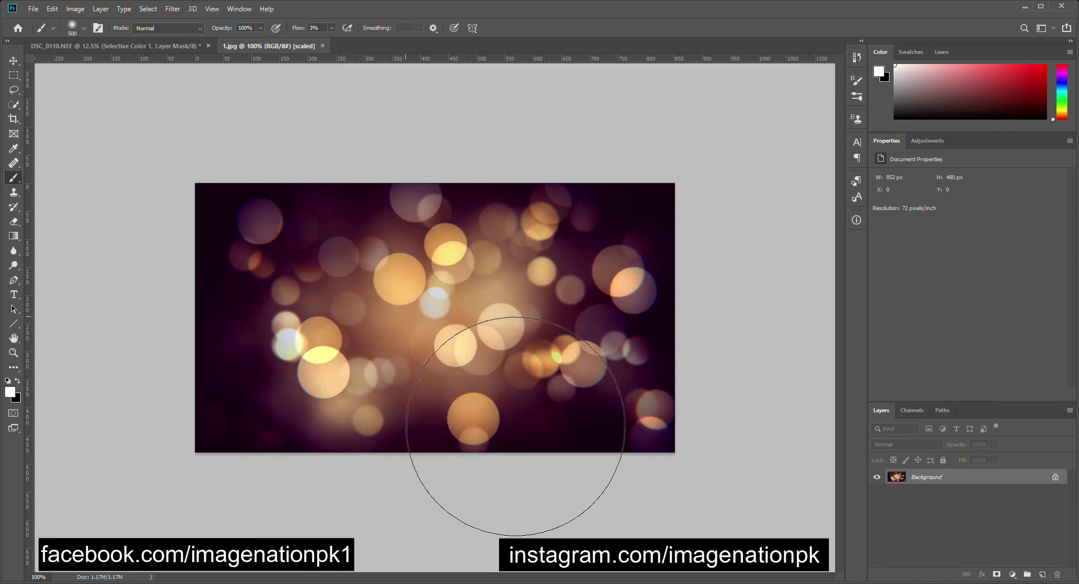
key("ctrl+v")
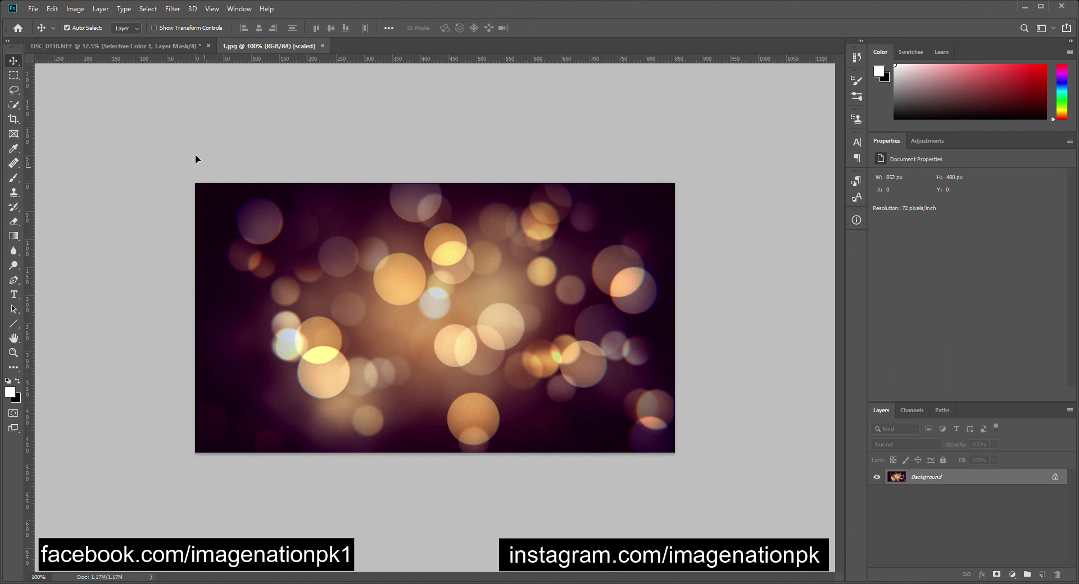
left_click(135, 47)
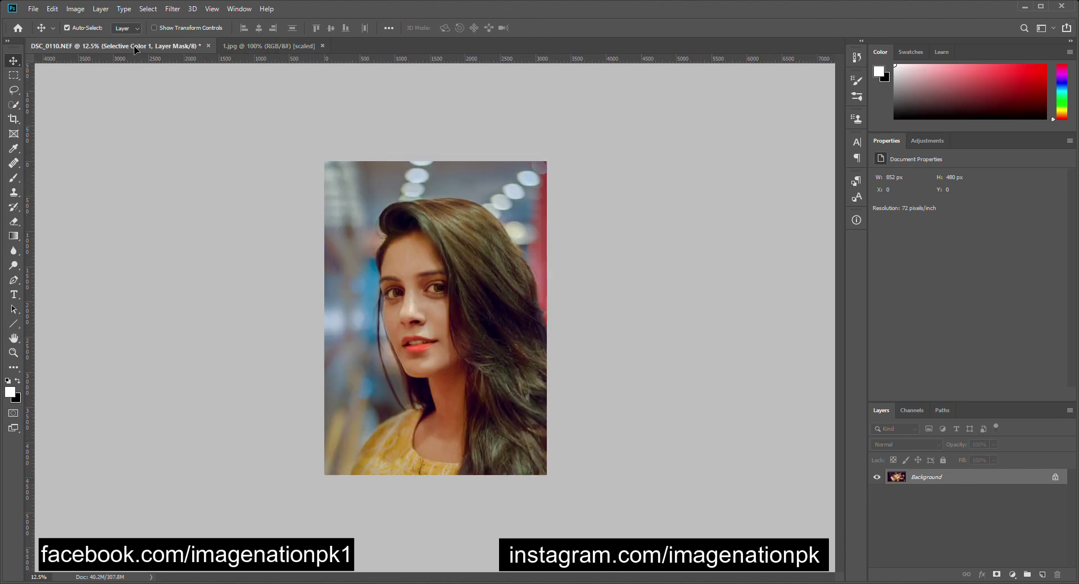
left_click_drag(134, 48, 404, 293)
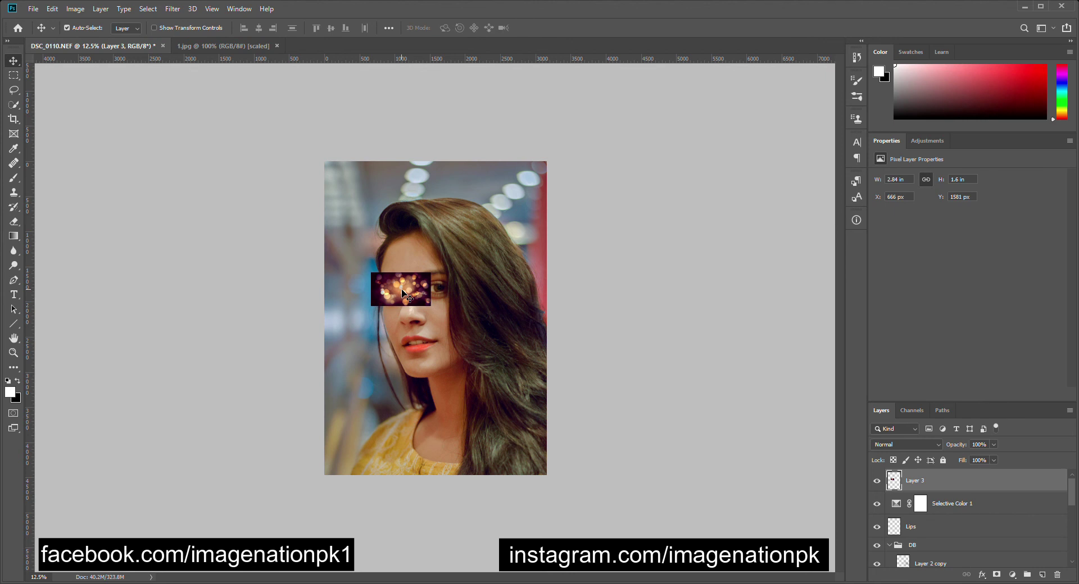
Step: Enlarge the bokeh layer to about 10.24 × 5.76 in and place it across the upper part of the portrait
key("ctrl+t")
left_click_drag(431, 306, 469, 241)
key("Return")
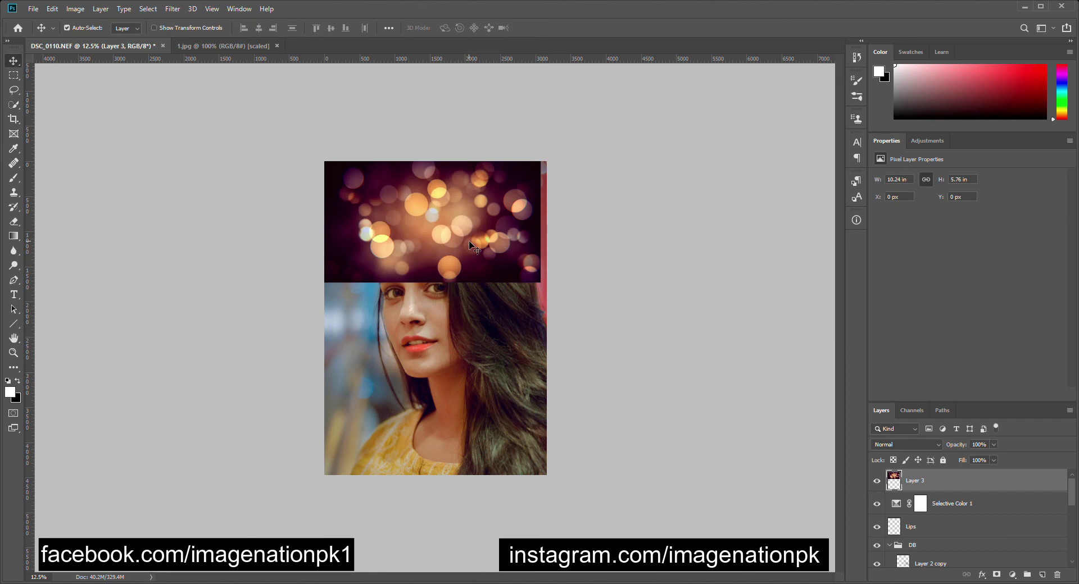
Step: Set the blend mode of Layer 3, the bokeh layer, to Screen
left_click(927, 445)
key("Down")
key("Down")
key("Down")
key("Down")
key("Down")
key("Down")
key("Down")
key("Down")
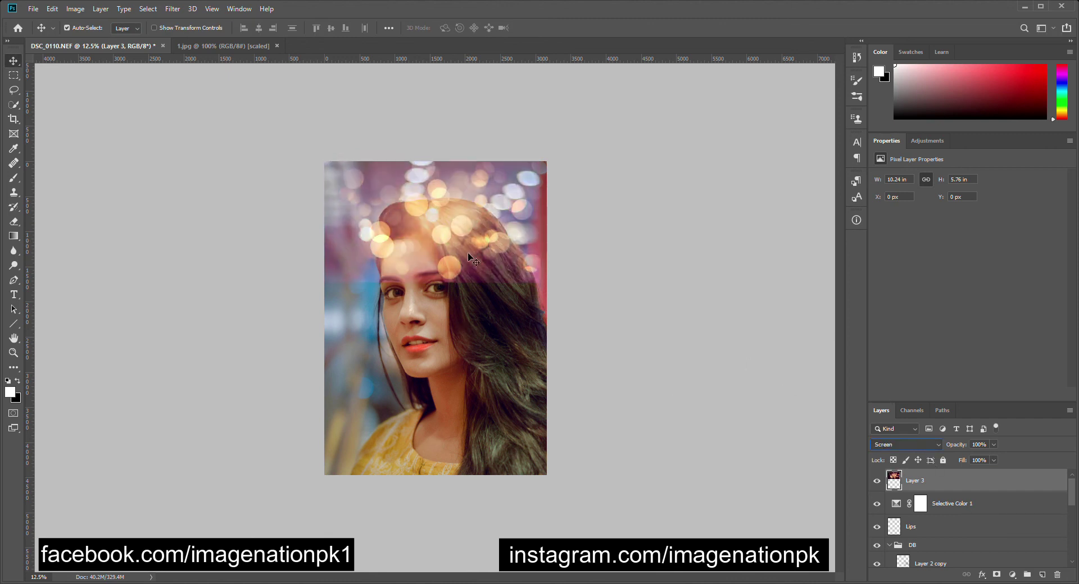
Step: Rotate the bokeh layer and move it over the background beside the subject's face
key("ctrl+t")
left_click_drag(556, 291, 573, 224)
left_click_drag(433, 225, 353, 323)
key("Return")
Step: Duplicate the bokeh layer twice and spread the copies across the background
key("ctrl+j")
key("ctrl+j")
left_click_drag(517, 257, 544, 143)
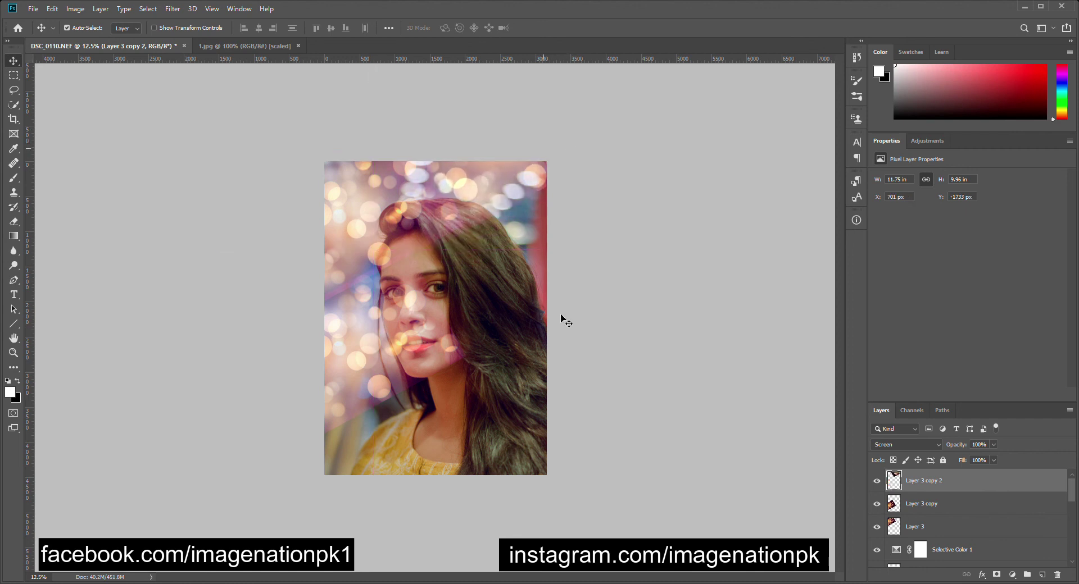
Step: Add a layer mask to Layer 3 and paint black over the subject with an 1100 px brush, raising the flow to 20%
left_click(937, 531)
left_click(997, 574)
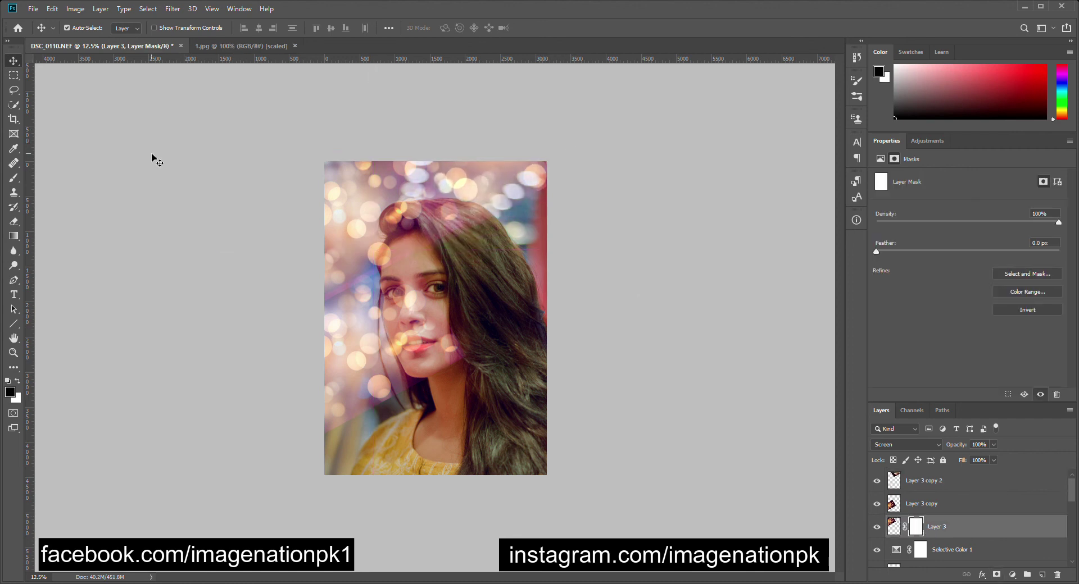
key("b")
key("x")
key("bracketright")
key("bracketright")
key("bracketright")
key("bracketright")
key("bracketright")
key("bracketright")
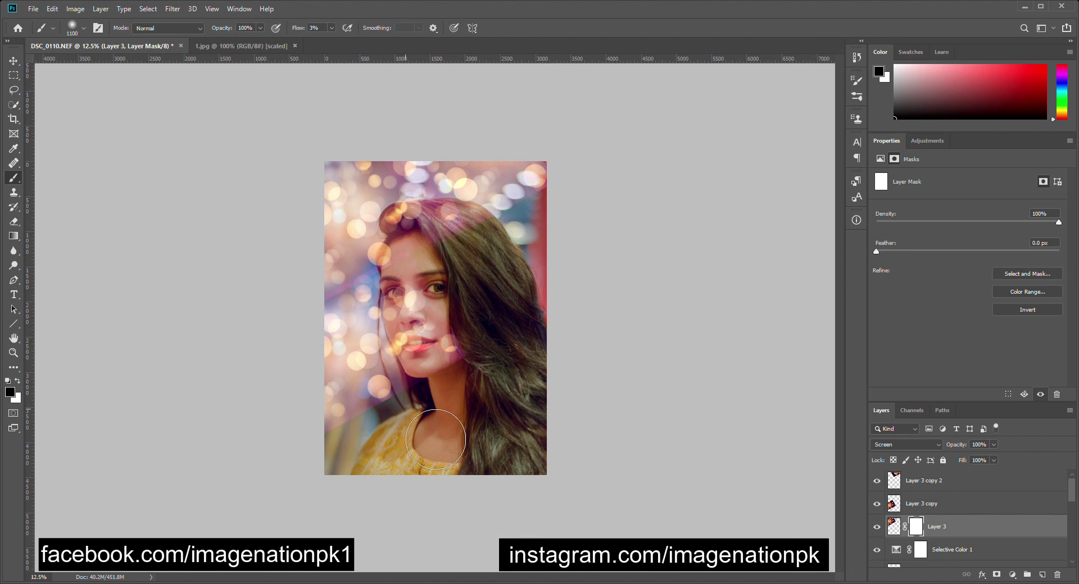
left_click_drag(400, 307, 368, 329)
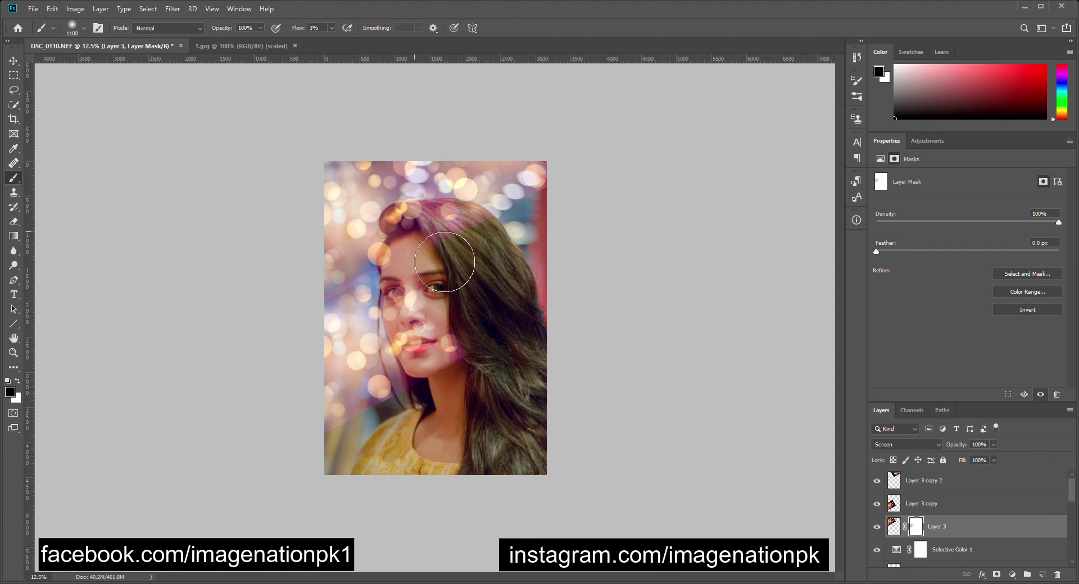
mouse_move(422, 299)
left_mouse_down()
mouse_move(477, 256)
mouse_move(436, 303)
mouse_move(375, 329)
mouse_move(428, 269)
mouse_move(443, 283)
left_mouse_up()
left_click_drag(298, 27, 308, 27)
mouse_move(423, 211)
left_mouse_down()
mouse_move(444, 300)
mouse_move(454, 266)
mouse_move(432, 286)
mouse_move(437, 244)
mouse_move(511, 271)
mouse_move(450, 275)
left_mouse_up()
Step: Add a layer mask to Layer 3 copy and paint the bokeh off the subject's face, hair, neck and clothing
left_click(911, 509)
left_click(996, 575)
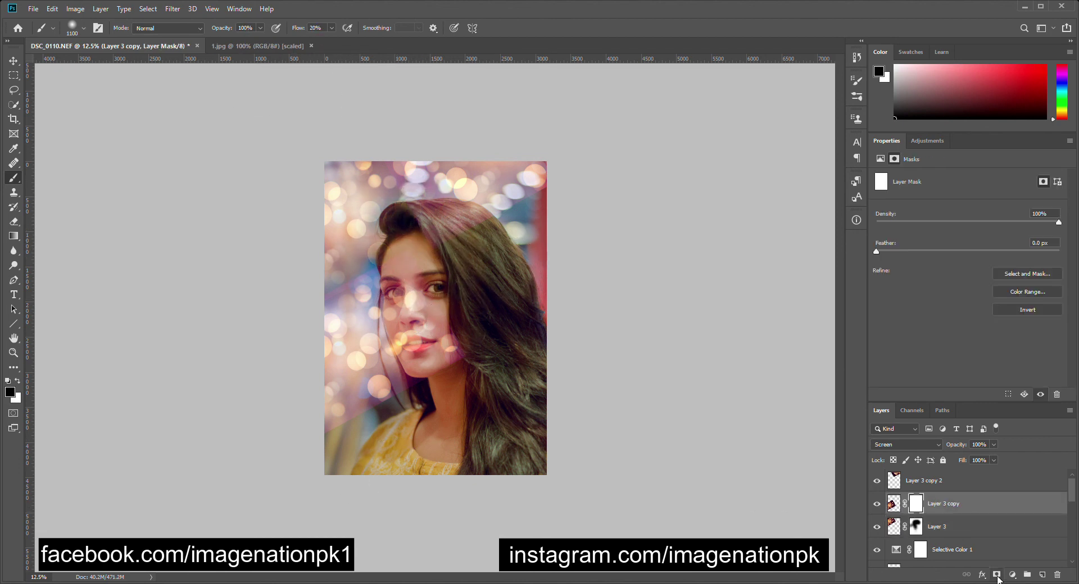
mouse_move(455, 242)
left_mouse_down()
mouse_move(456, 254)
mouse_move(505, 263)
left_mouse_up()
mouse_move(366, 410)
left_mouse_down()
mouse_move(452, 428)
mouse_move(396, 321)
mouse_move(450, 346)
left_mouse_up()
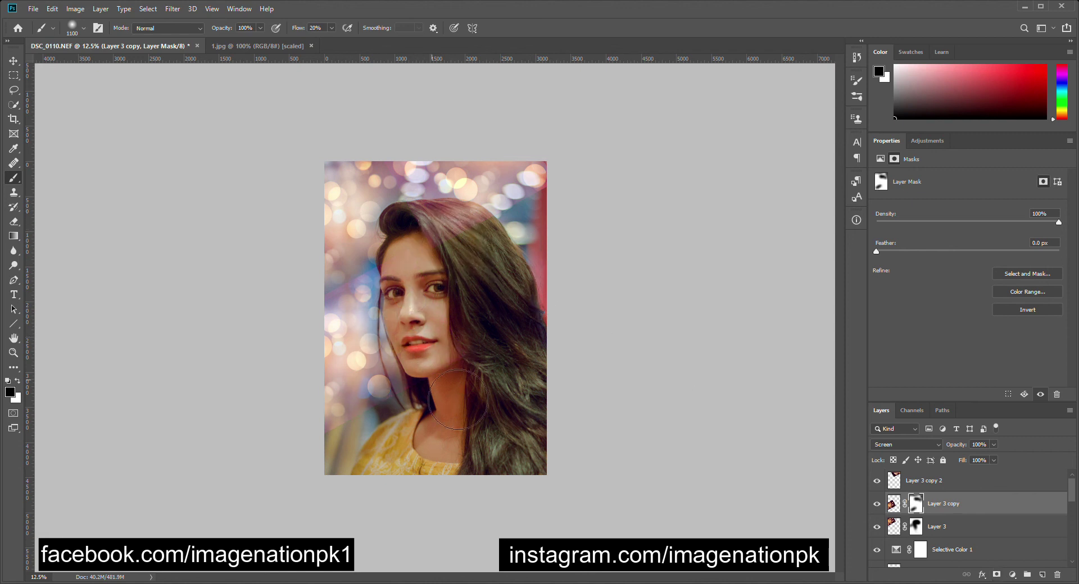
left_click_drag(397, 475, 420, 383)
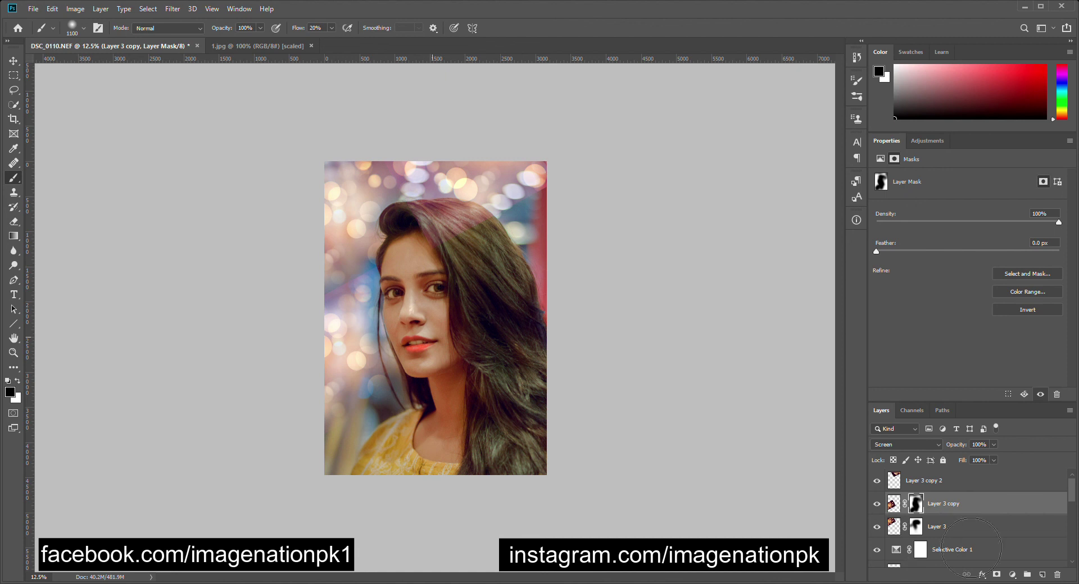
Step: Add a layer mask to Layer 3 copy 2 and paint the bokeh off the subject's hair
left_click(935, 486)
left_click(996, 574)
mouse_move(472, 210)
left_mouse_down()
mouse_move(499, 270)
mouse_move(459, 252)
mouse_move(583, 401)
mouse_move(471, 396)
left_mouse_up()
Step: Show only Layer 0 to compare the original portrait with the finished edit, and restore all layers
left_click_drag(1071, 490, 1078, 557)
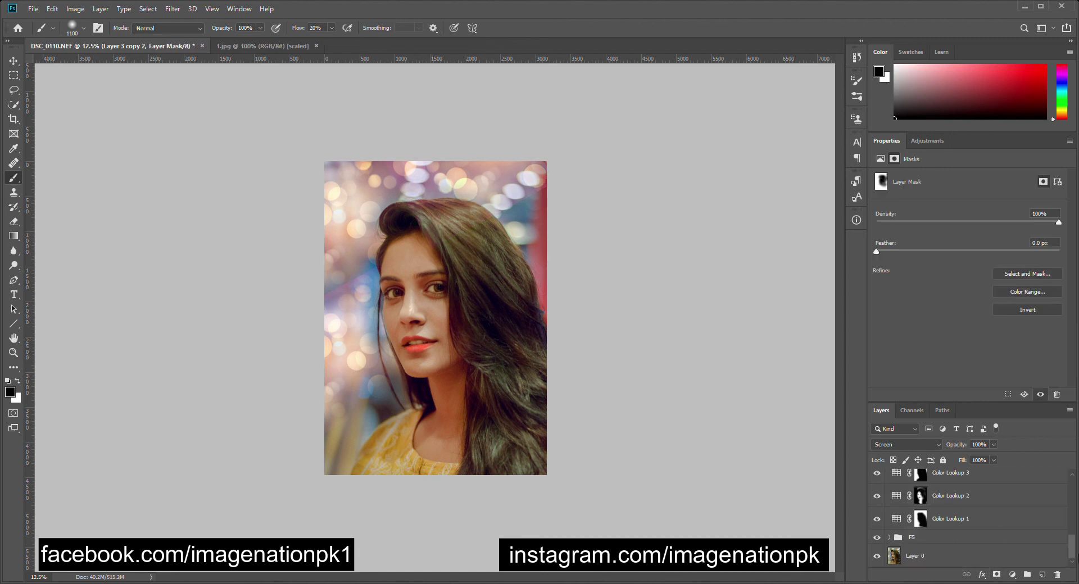
left_click(883, 557, "alt")
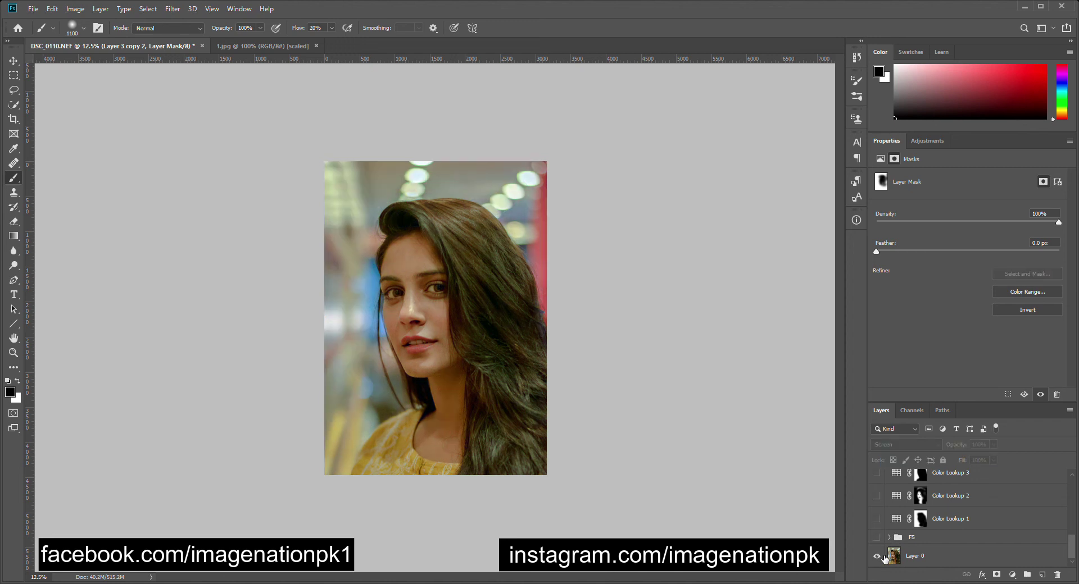
left_click(883, 556, "alt")
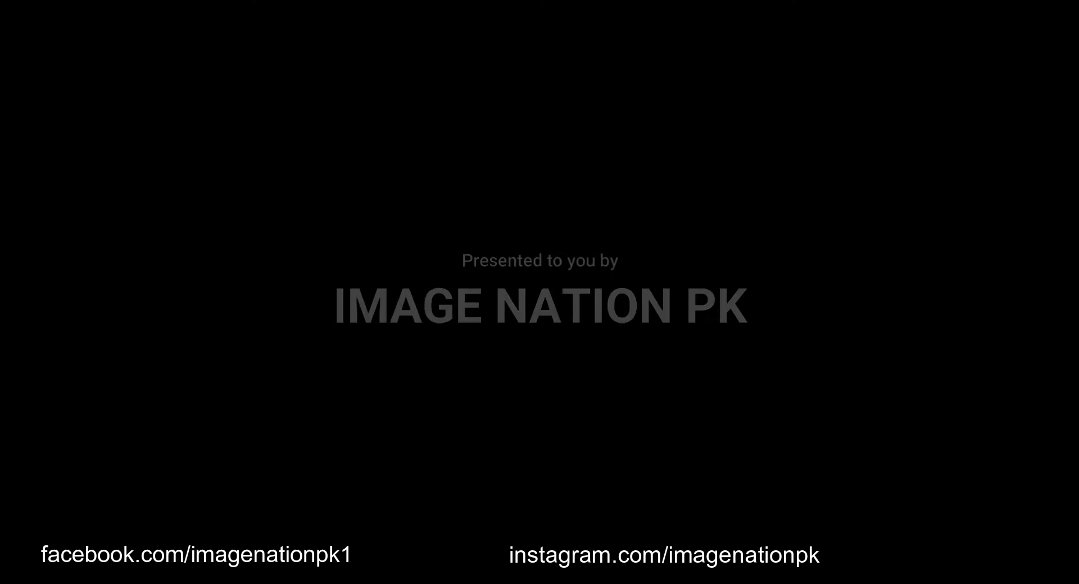